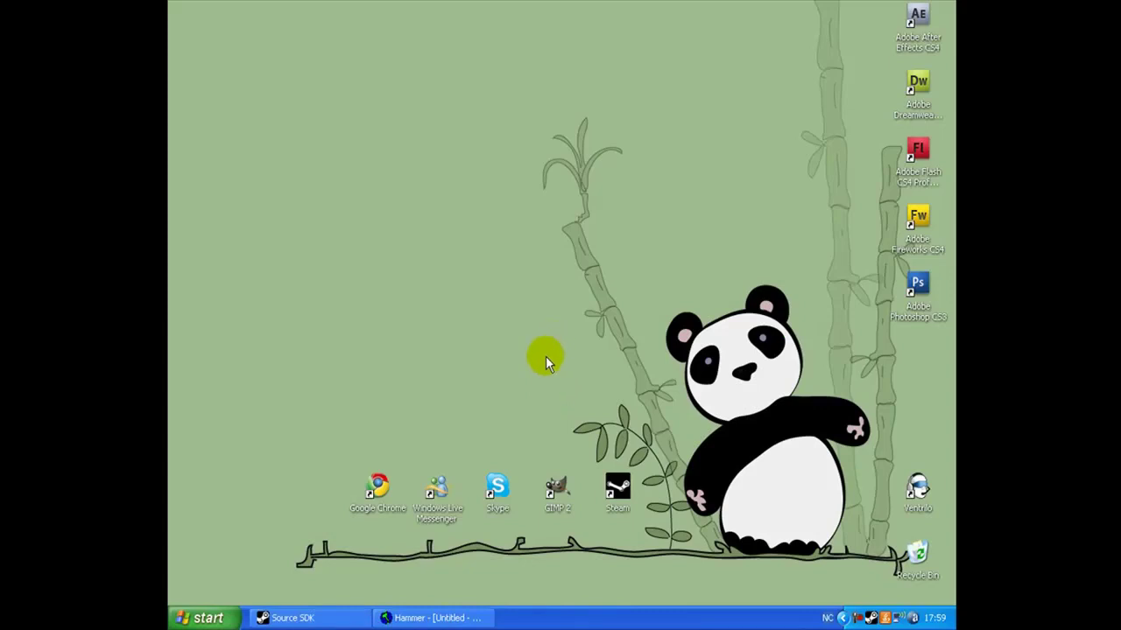
Restore the Source SDK launcher, set to Counter-Strike: Source as the current game.
left_click(298, 618)
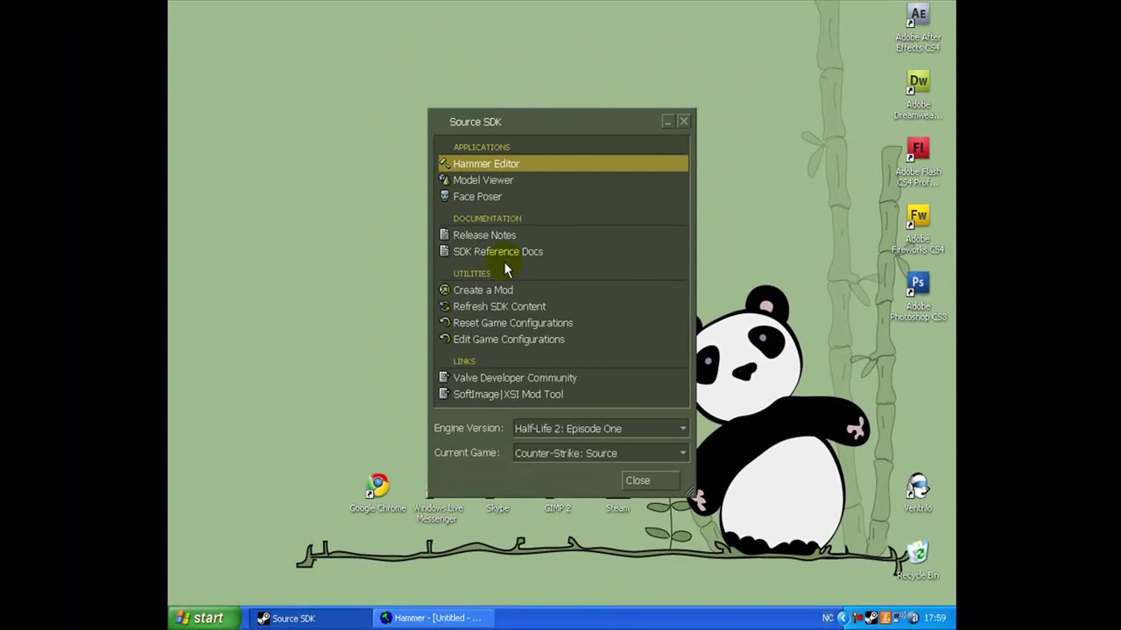
Bring Hammer's untitled room map forward and fly the 3D camera around the room.
left_click(442, 617)
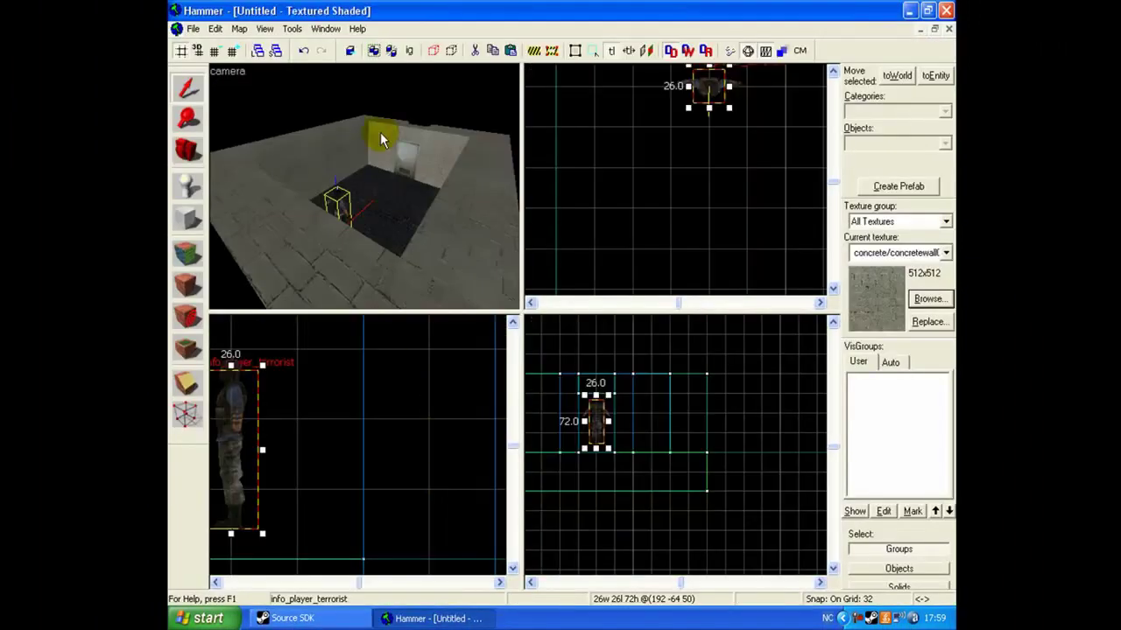
key("z")
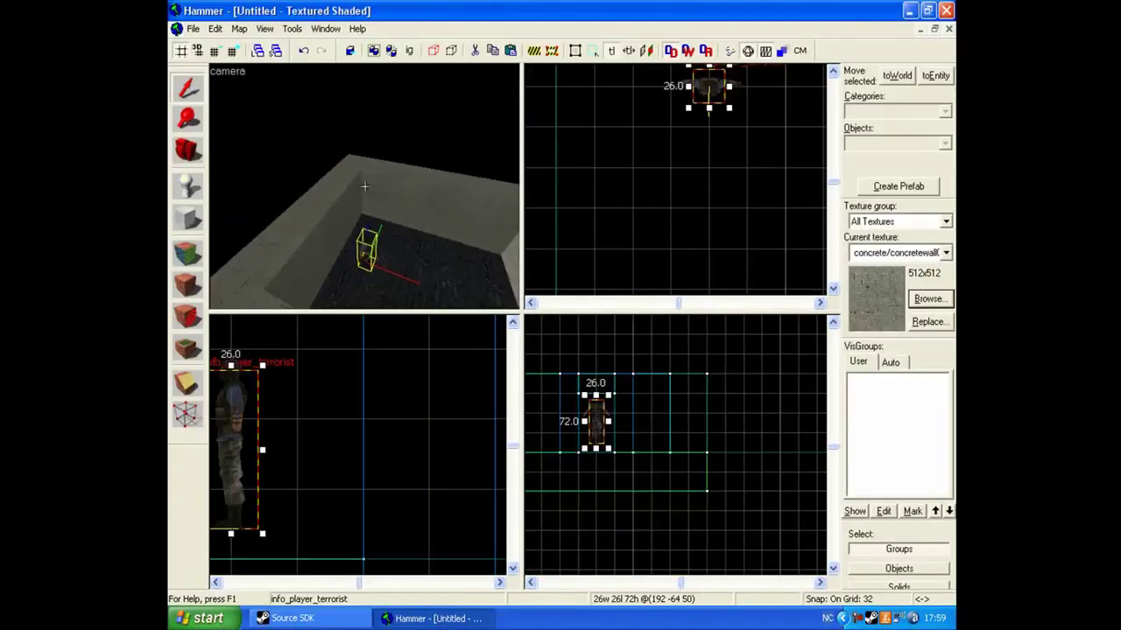
key("s")
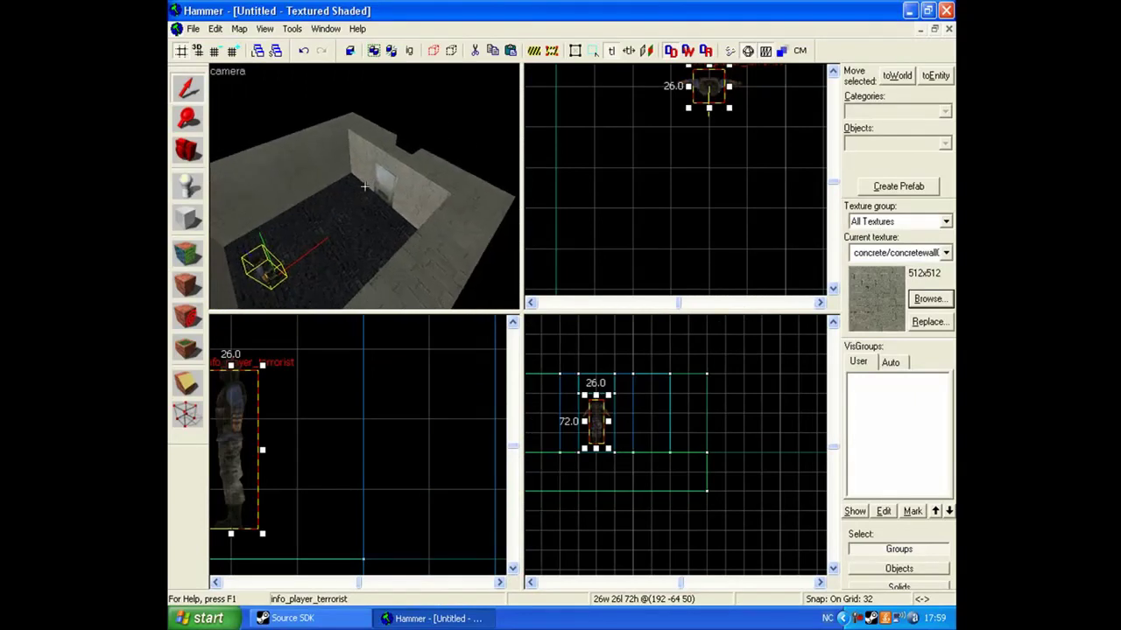
key("s")
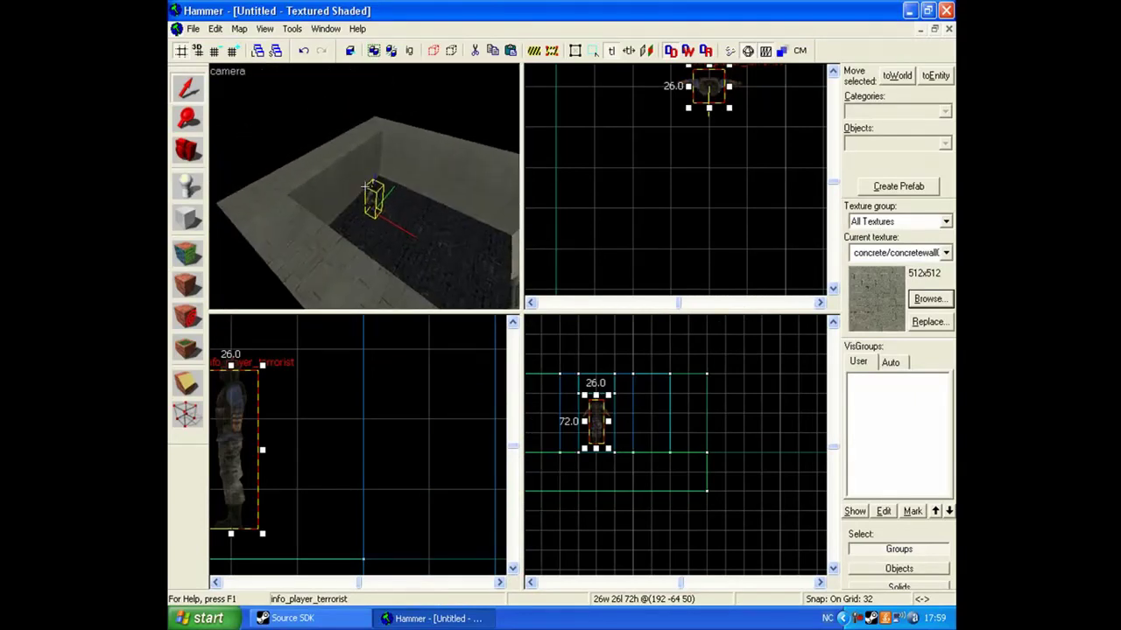
key("z")
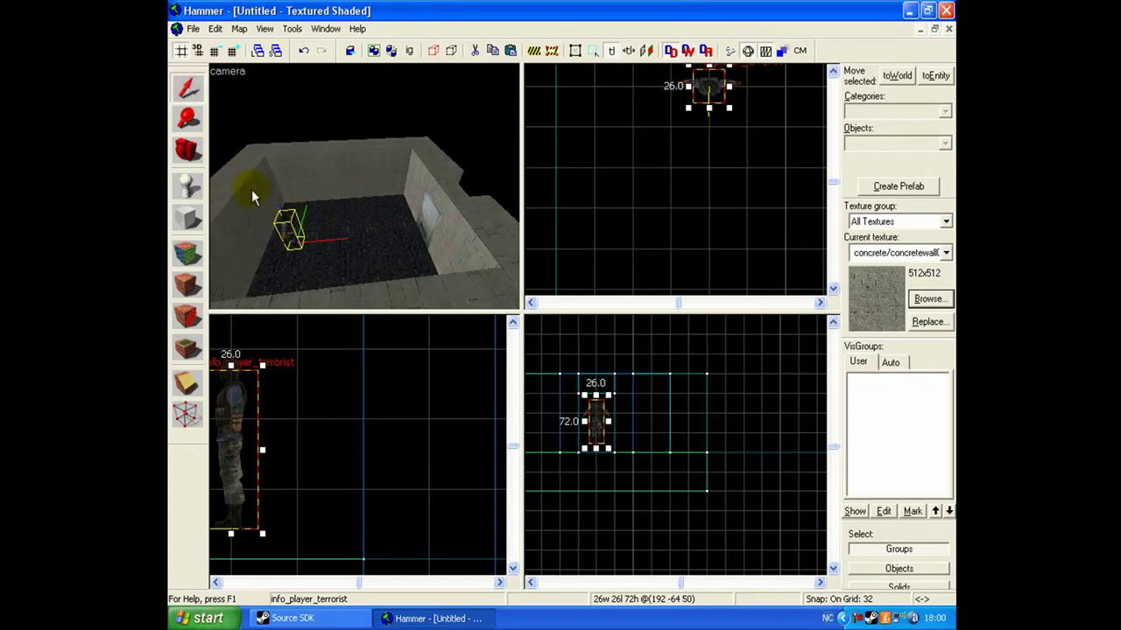
key("w")
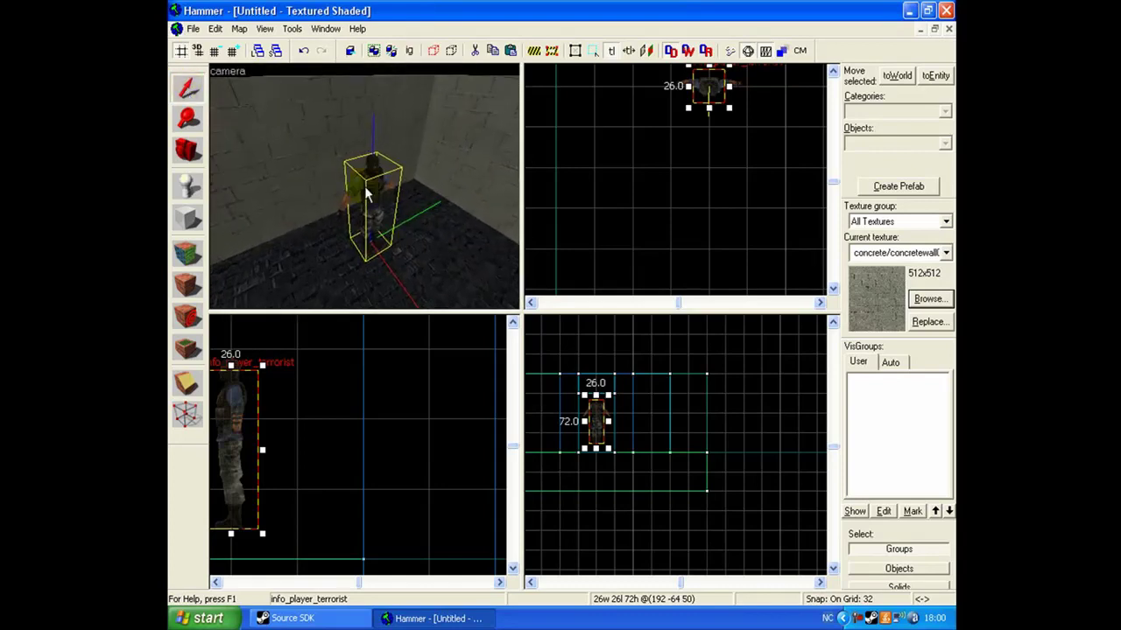
key("z")
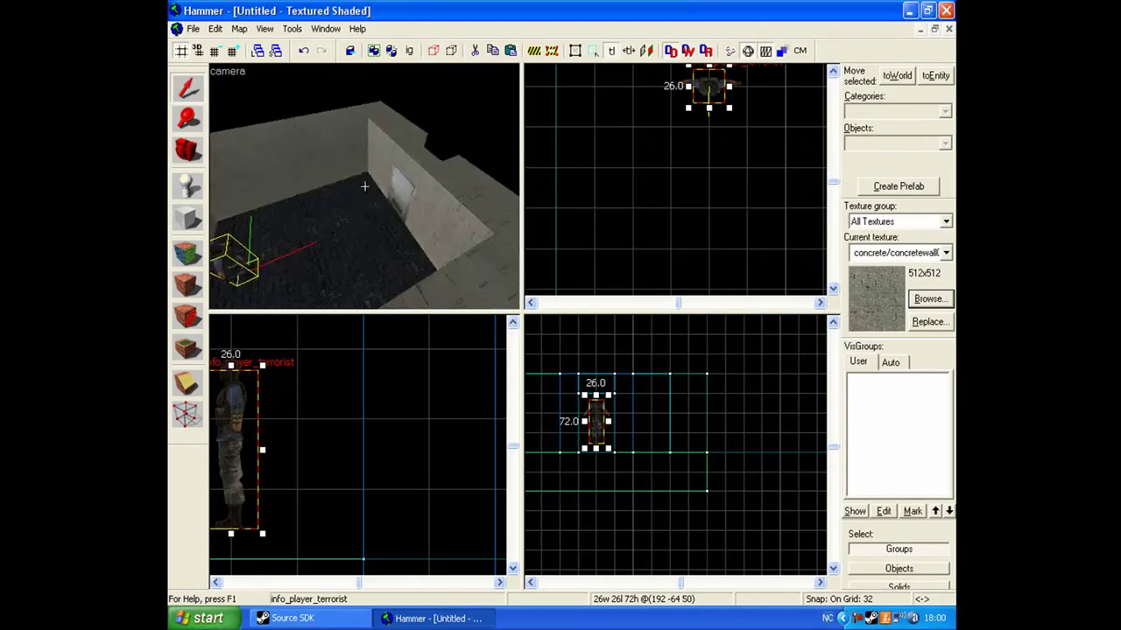
key("z")
Select the info_player_terrorist spawn and back the camera out to view the whole room.
left_click(187, 218)
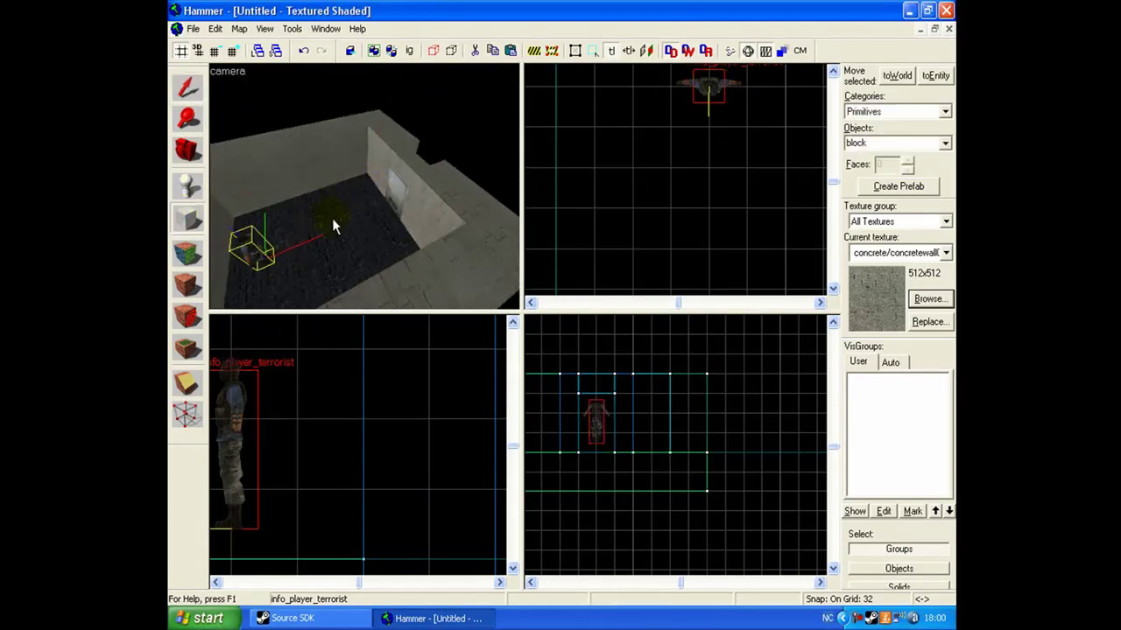
left_click(188, 87)
left_click(251, 248)
key("z")
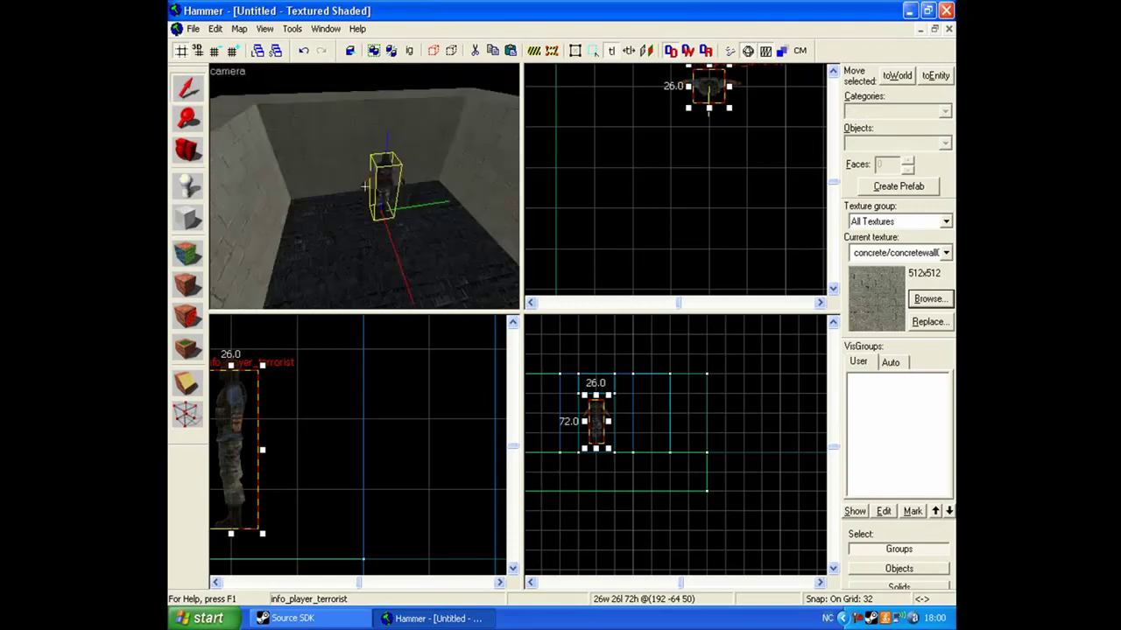
key("s")
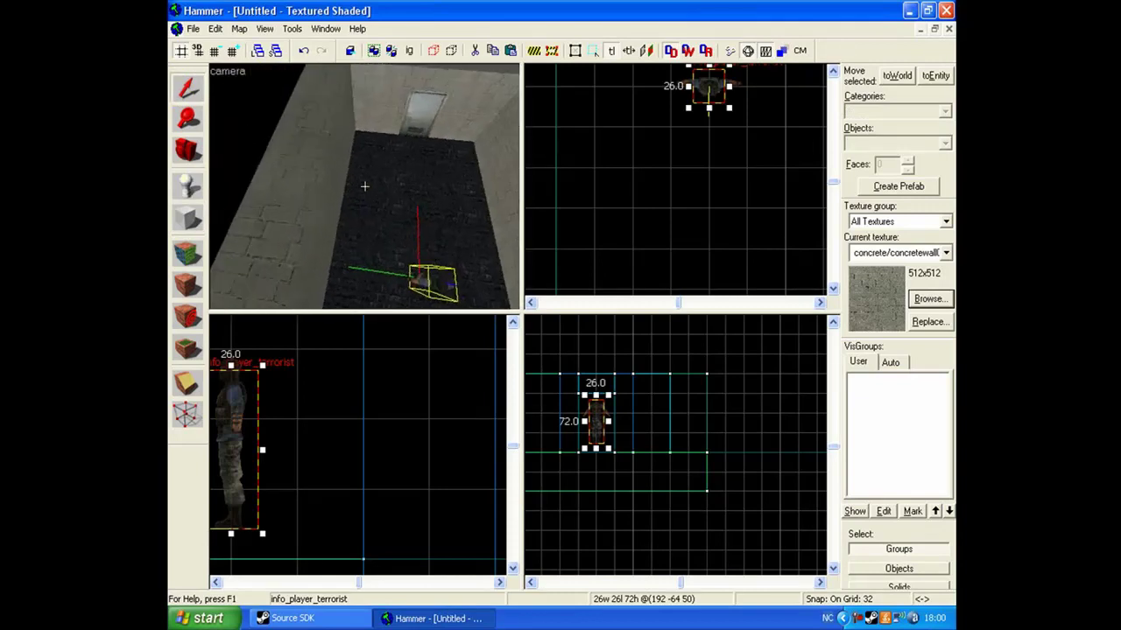
key("z")
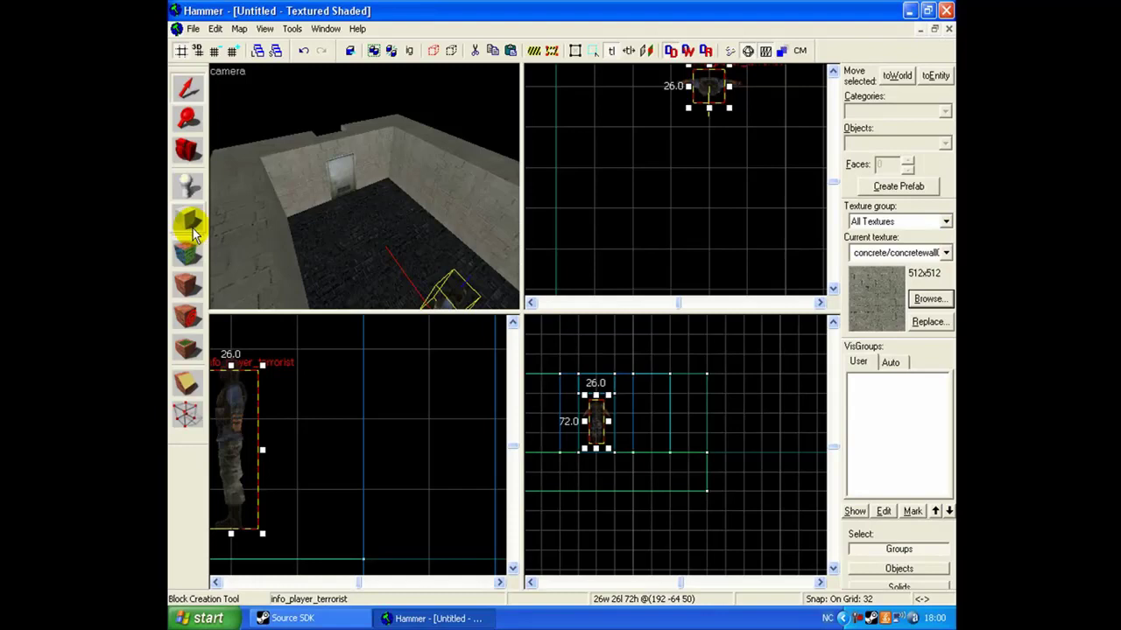
Make tools/toolstrigger the current texture by filtering the browser for 'trigger'.
left_click(929, 298)
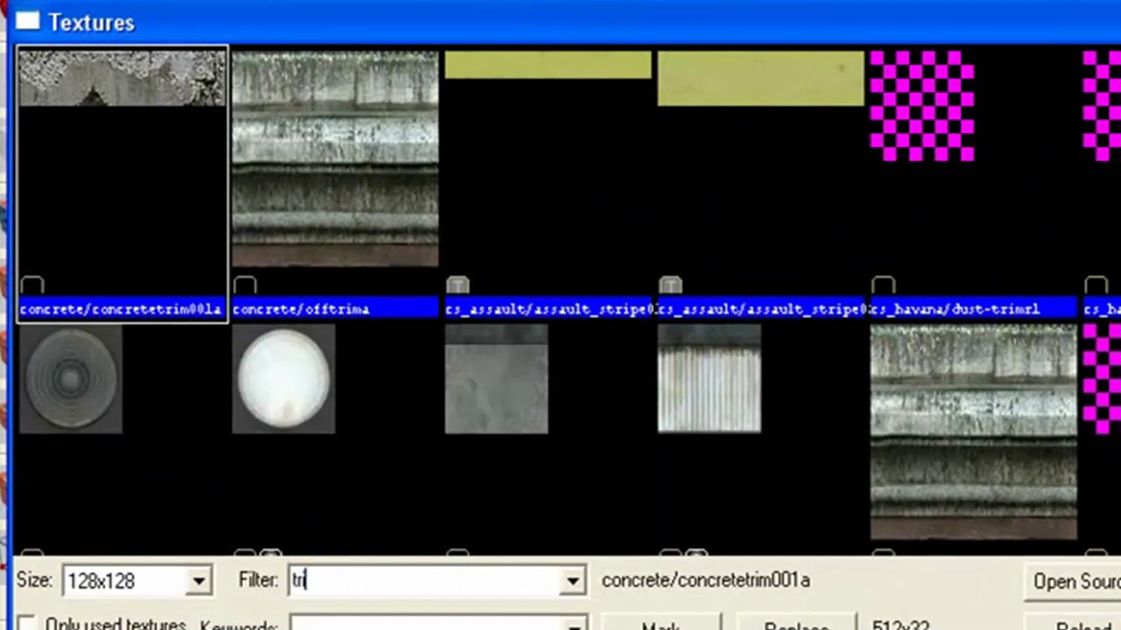
type("trigger")
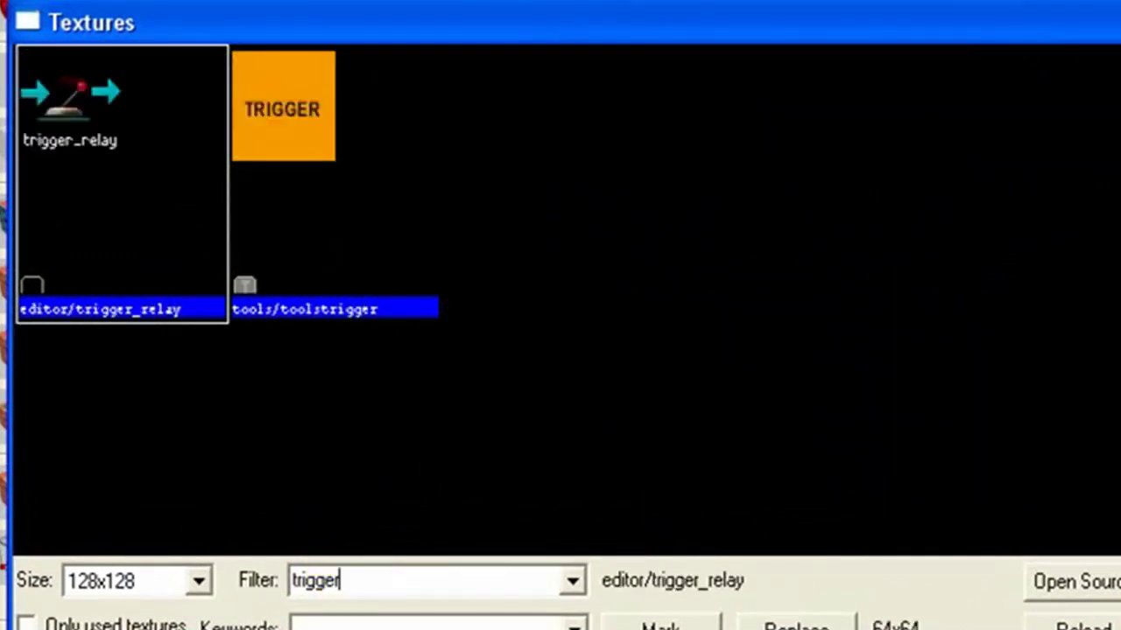
double_click(299, 118)
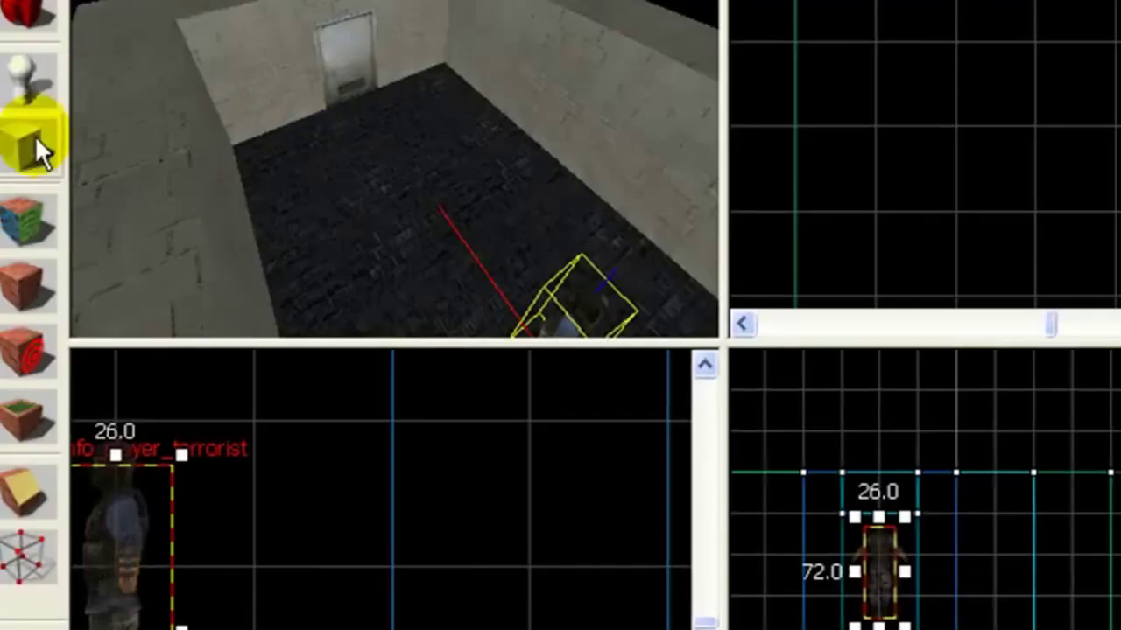
Draw a 64×64 block beside the wall and raise its height to 96 units.
scroll(792, 219, "down", 2)
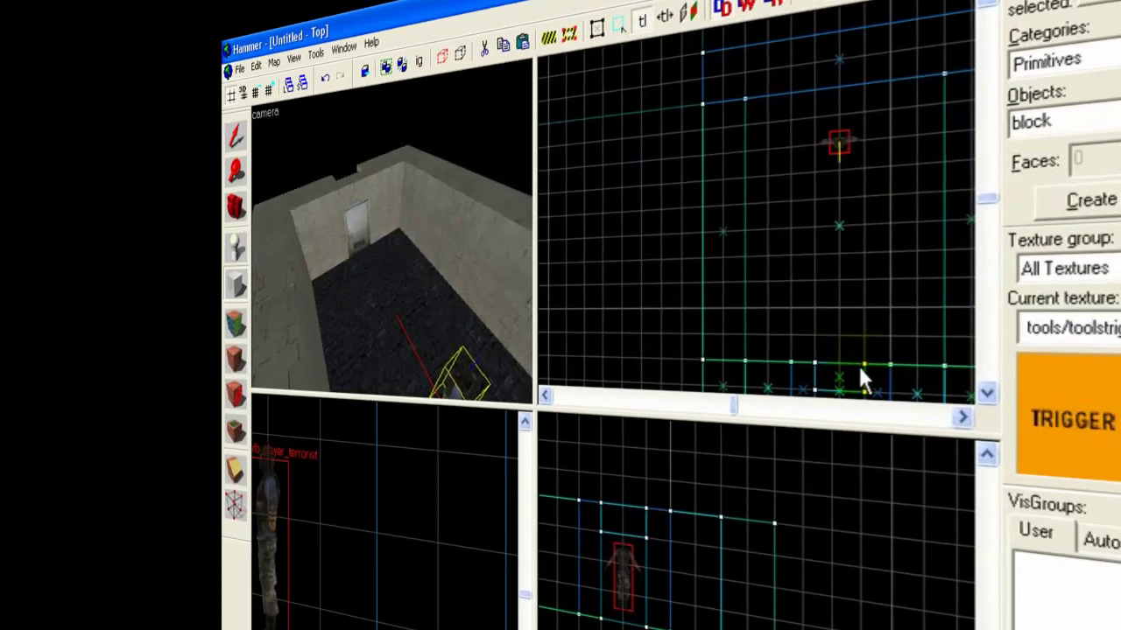
left_click_drag(862, 376, 808, 302)
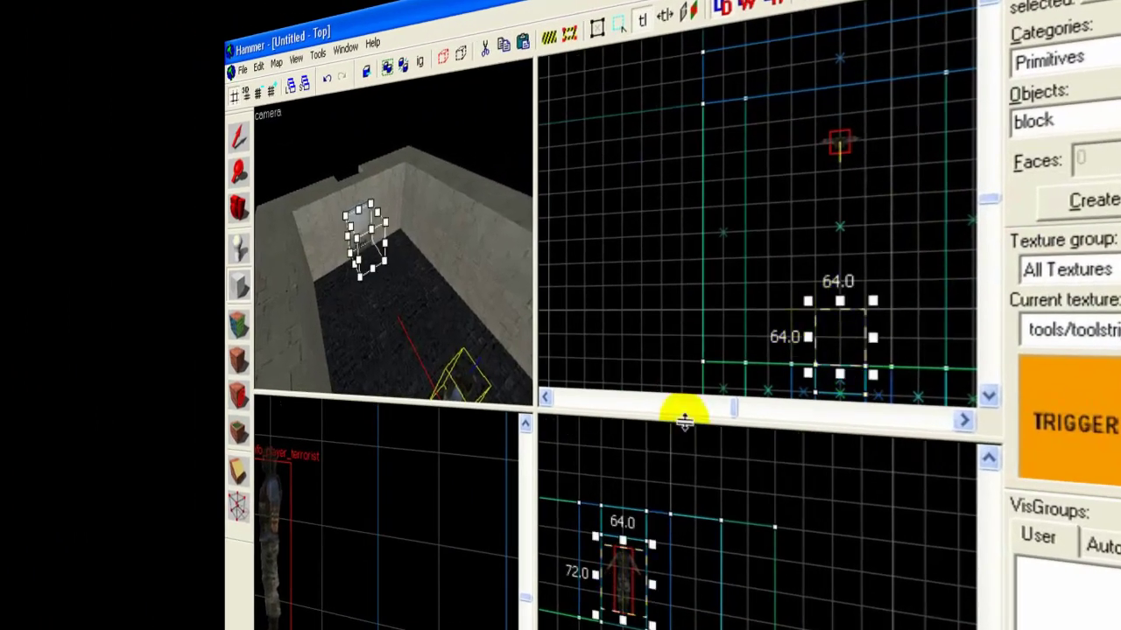
scroll(626, 577, "up", 2)
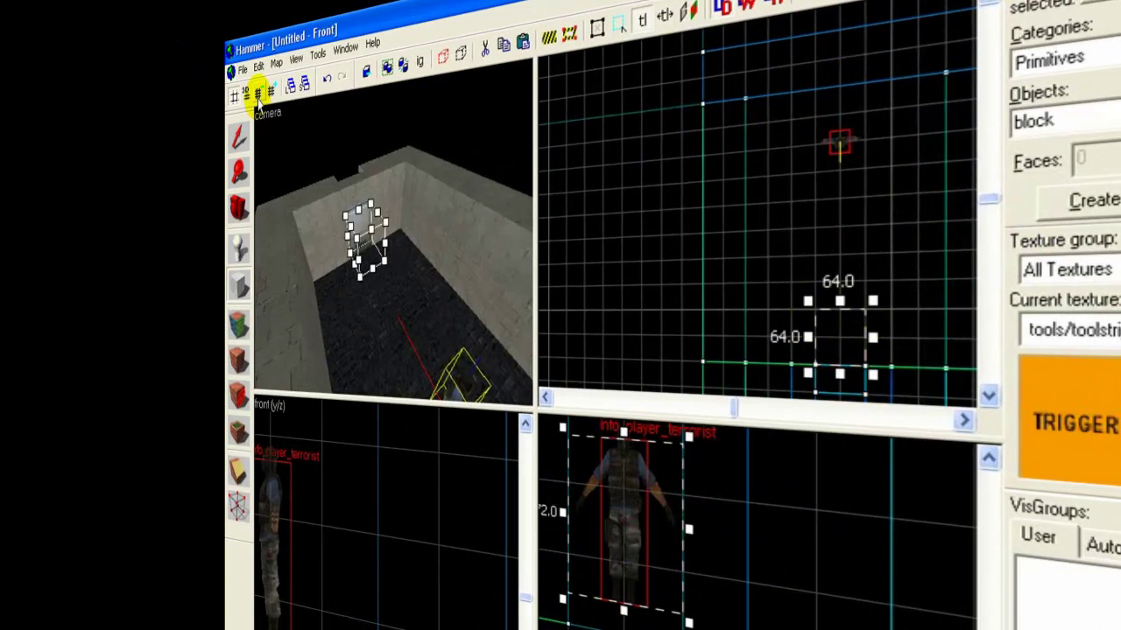
left_click(255, 91)
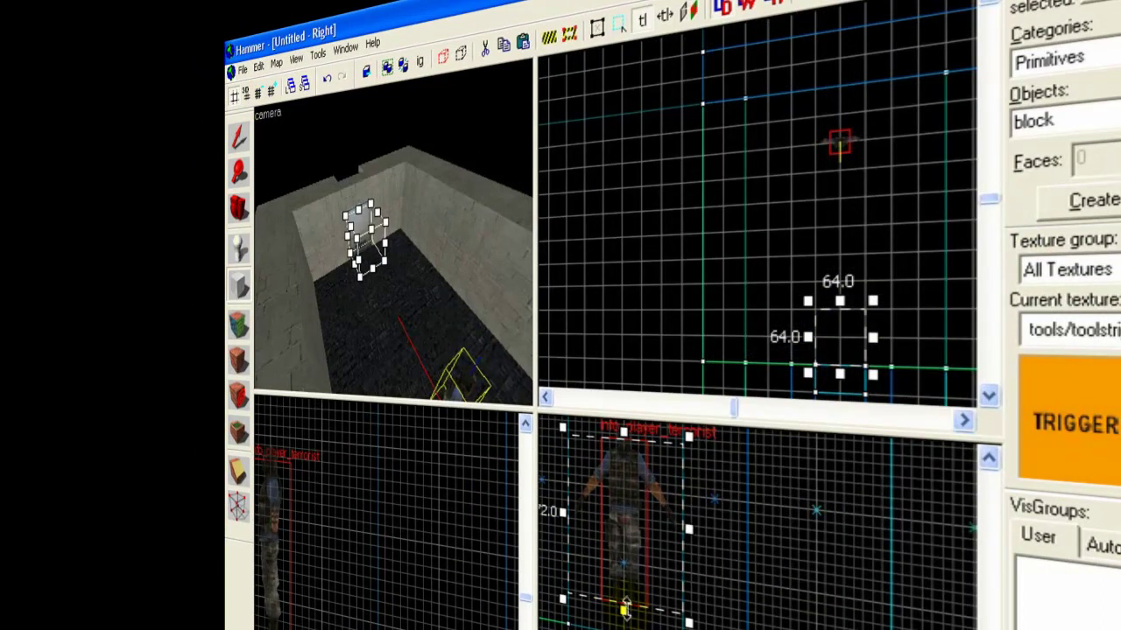
left_click_drag(624, 610, 620, 534)
scroll(619, 528, "down", 2)
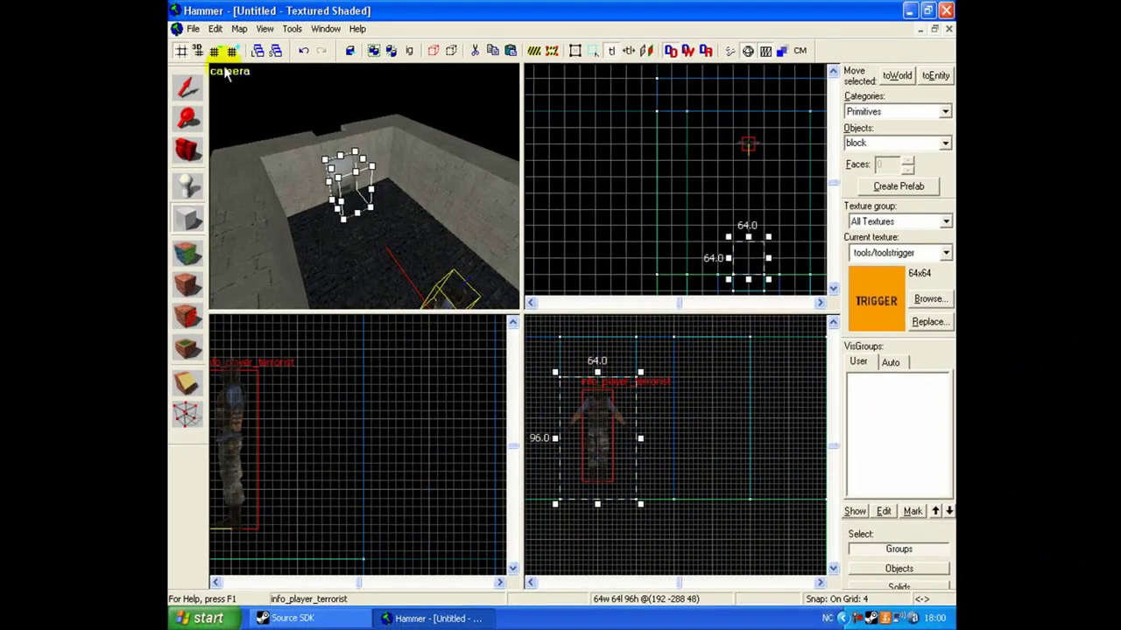
left_click(232, 51)
left_click(232, 50)
left_click(232, 51)
key("Escape")
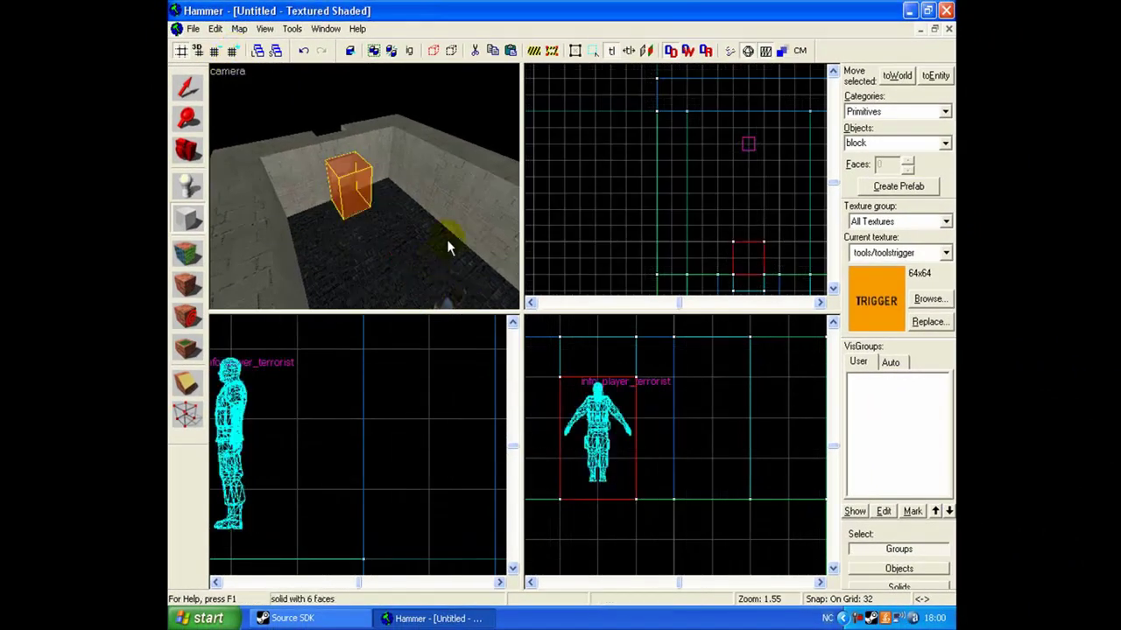
key("z")
key("z")
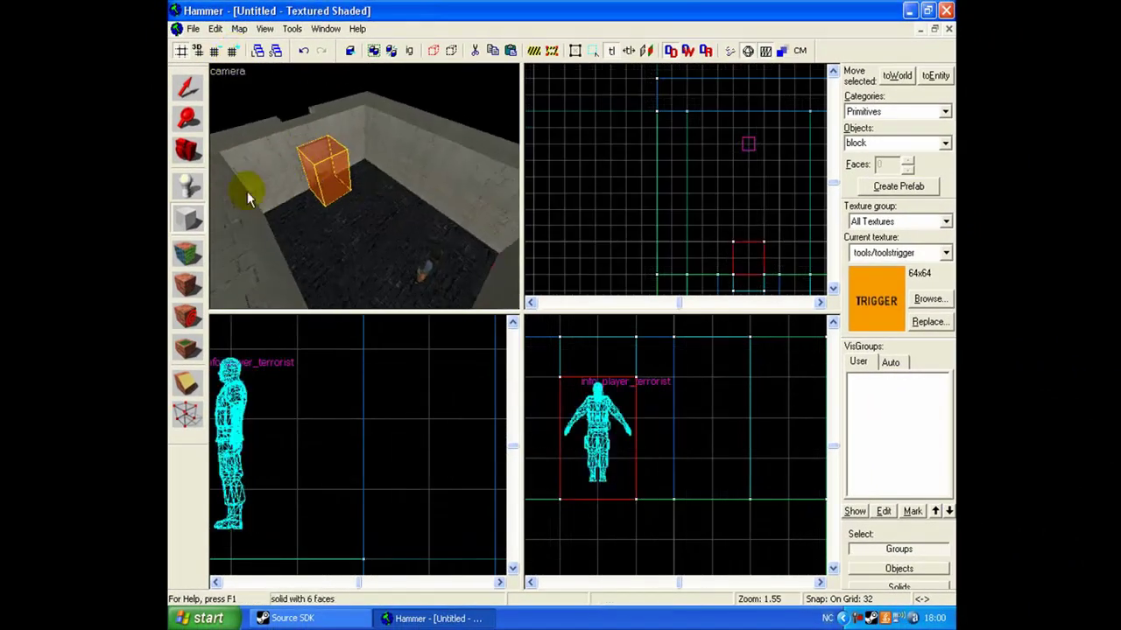
key("z")
key("z")
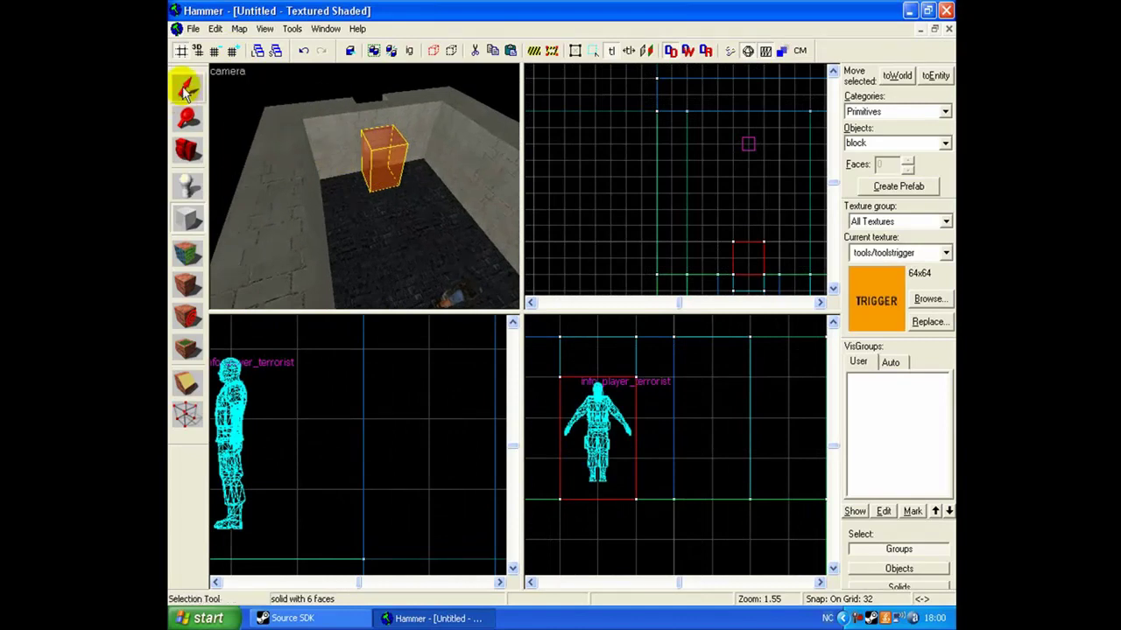
Place a new entity on the room floor and set its class to point_servercommand.
left_click(187, 184)
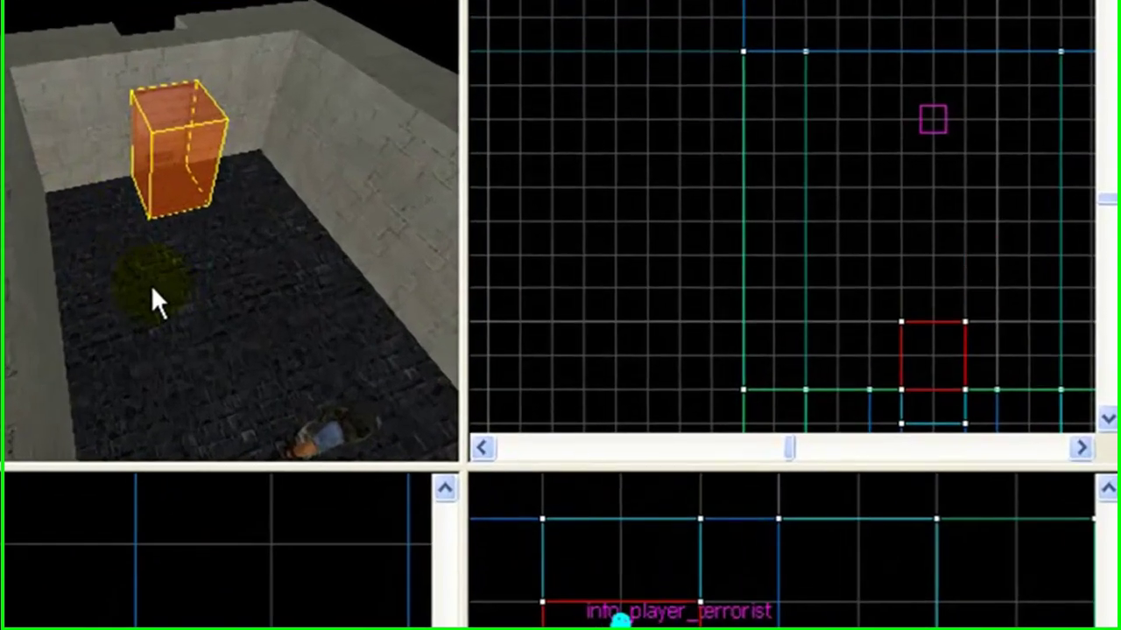
left_click(152, 288)
left_click(985, 249)
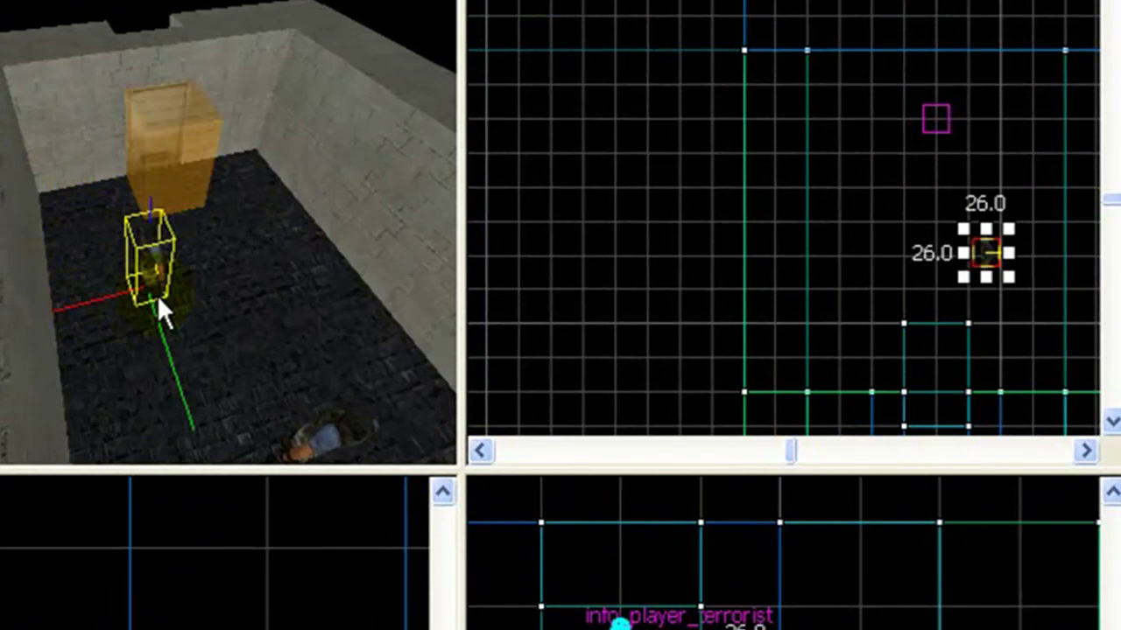
double_click(143, 260)
left_click(333, 203)
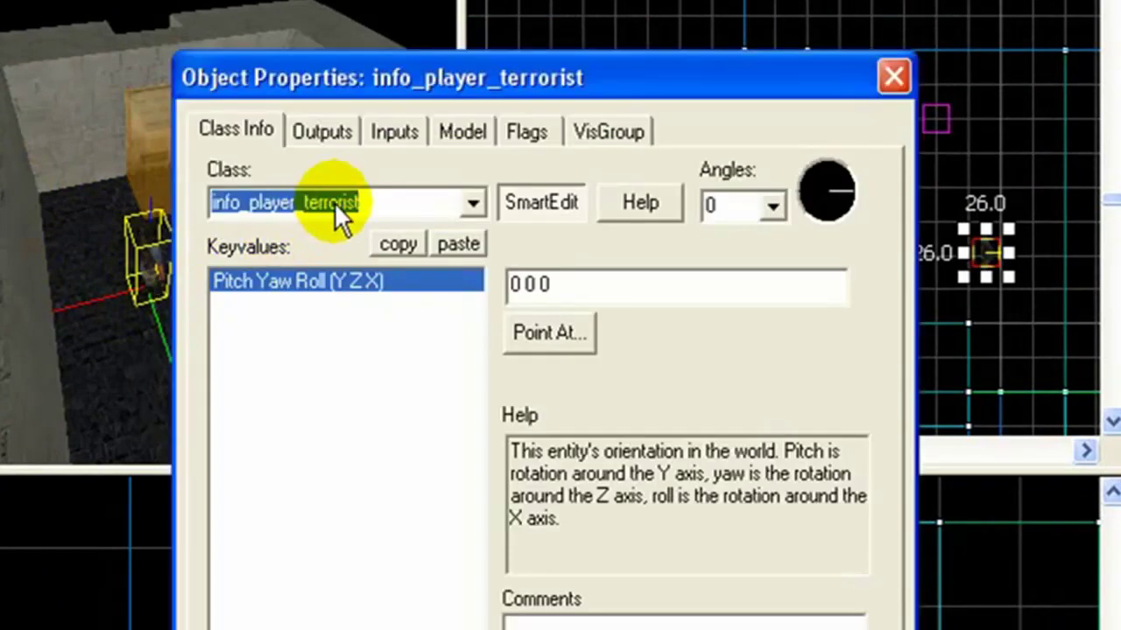
type("po")
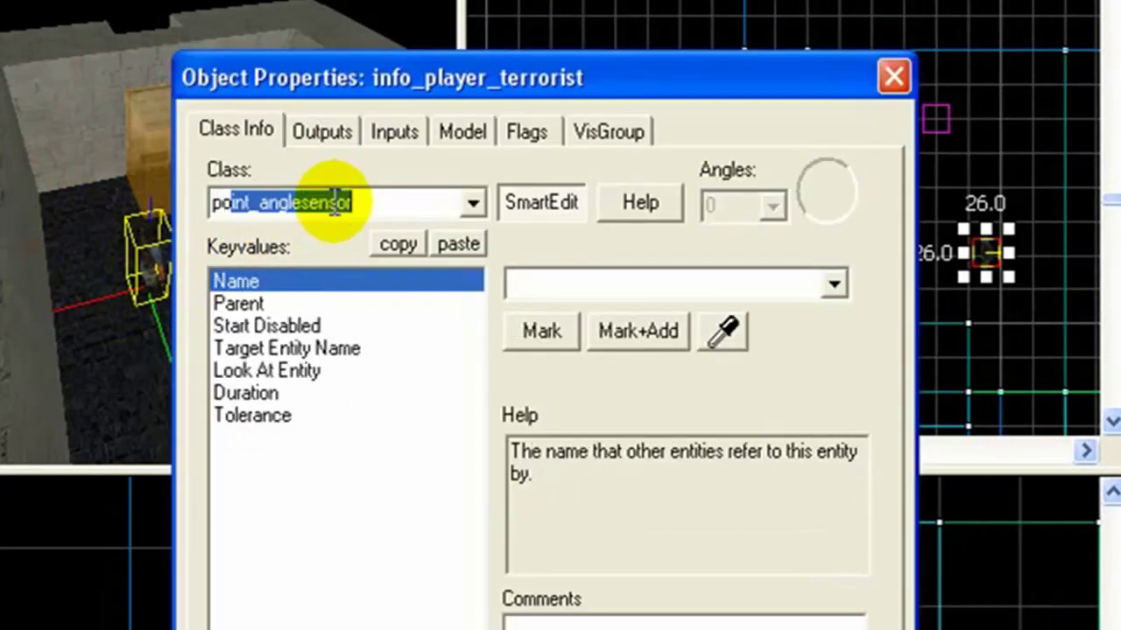
type("int_")
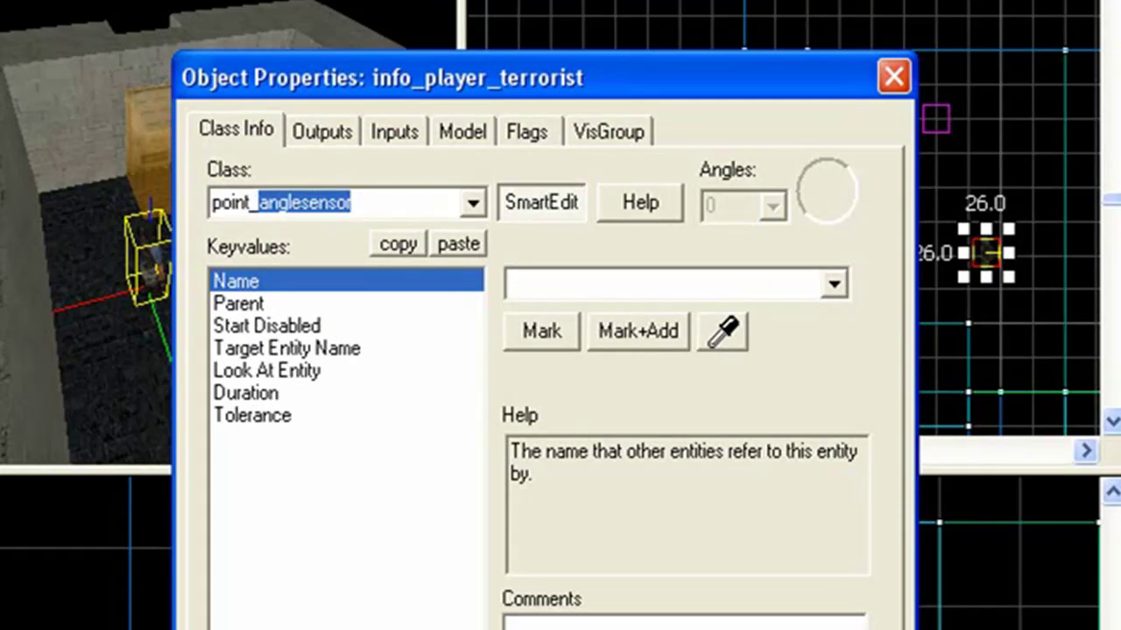
type("se")
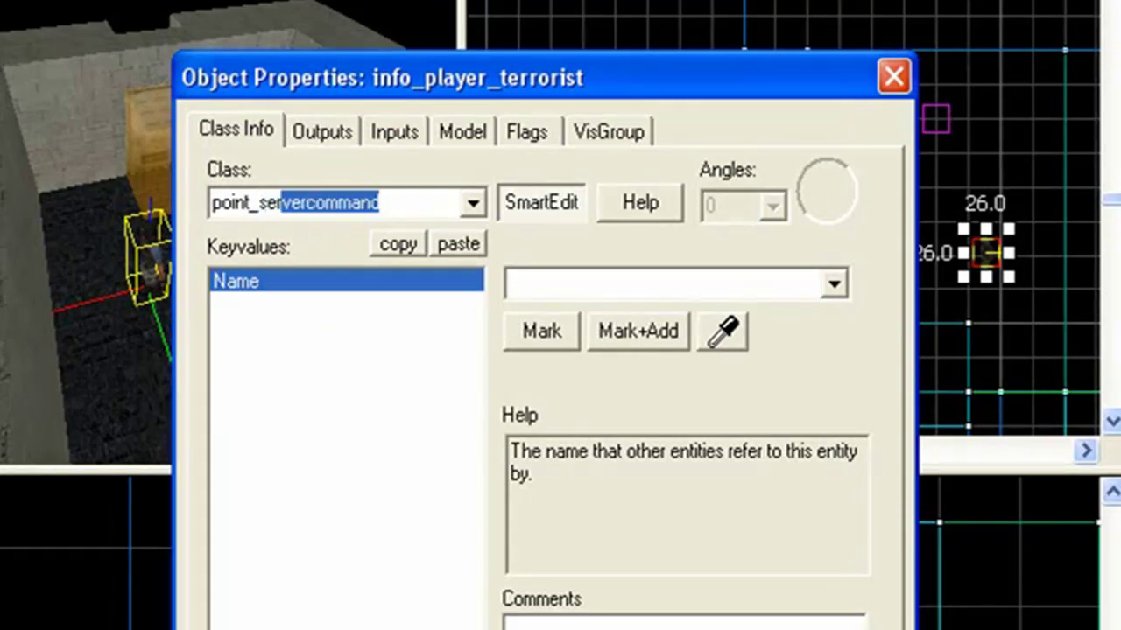
type("rvercomma")
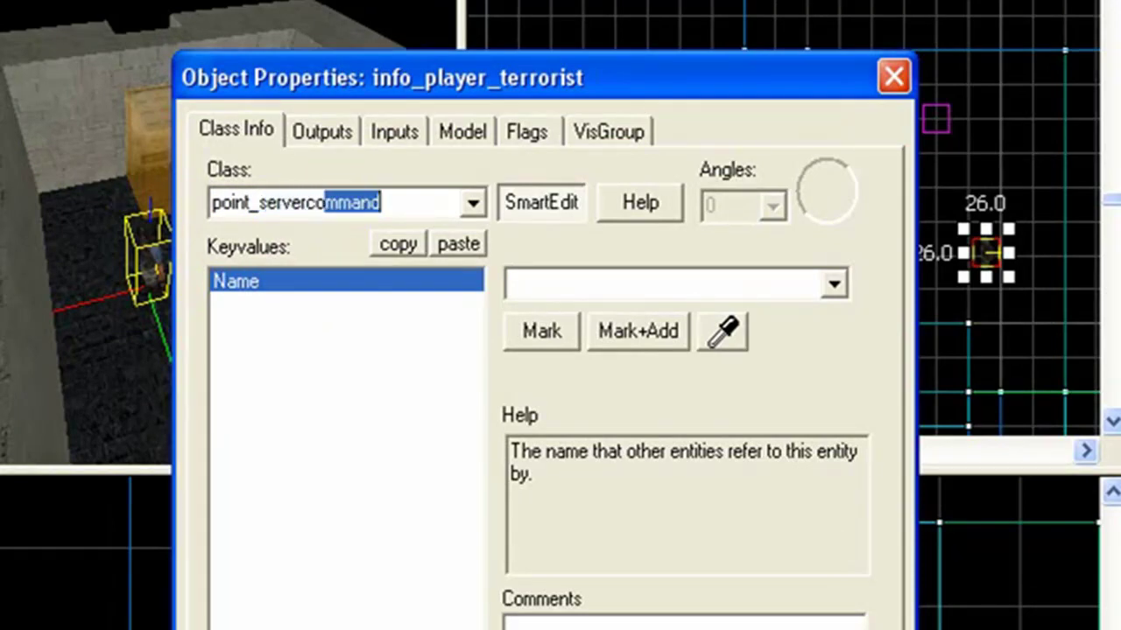
type("n")
key("BackSpace")
type("mmand")
left_click(1110, 617)
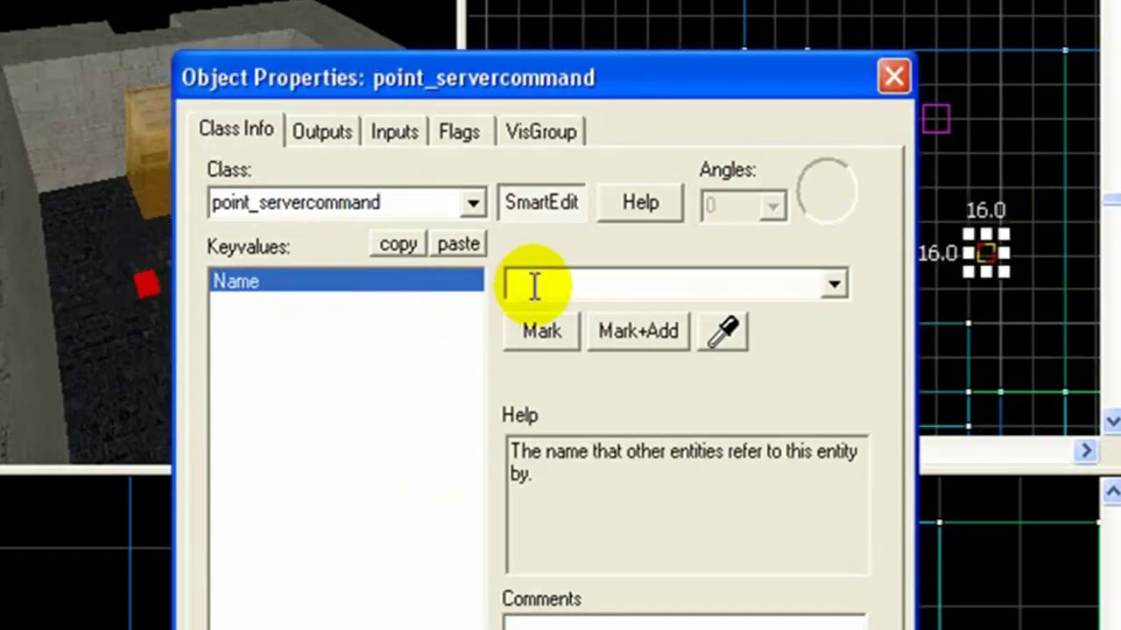
Name the entity Command, then shrink the grid to 2 and nudge it slightly upward.
type("Command")
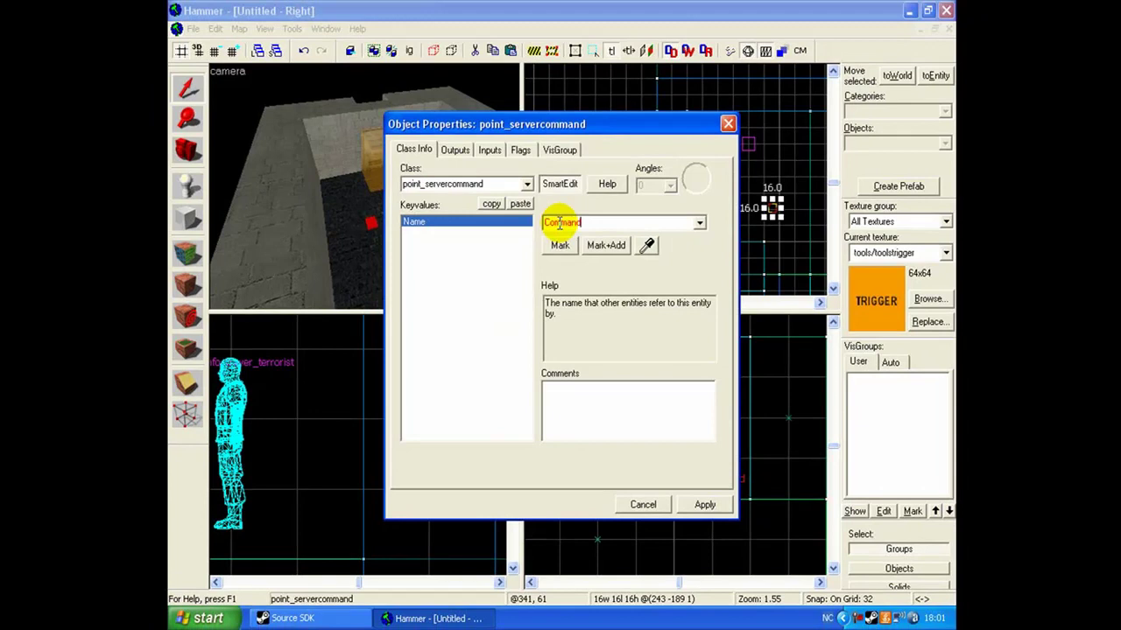
left_click(700, 504)
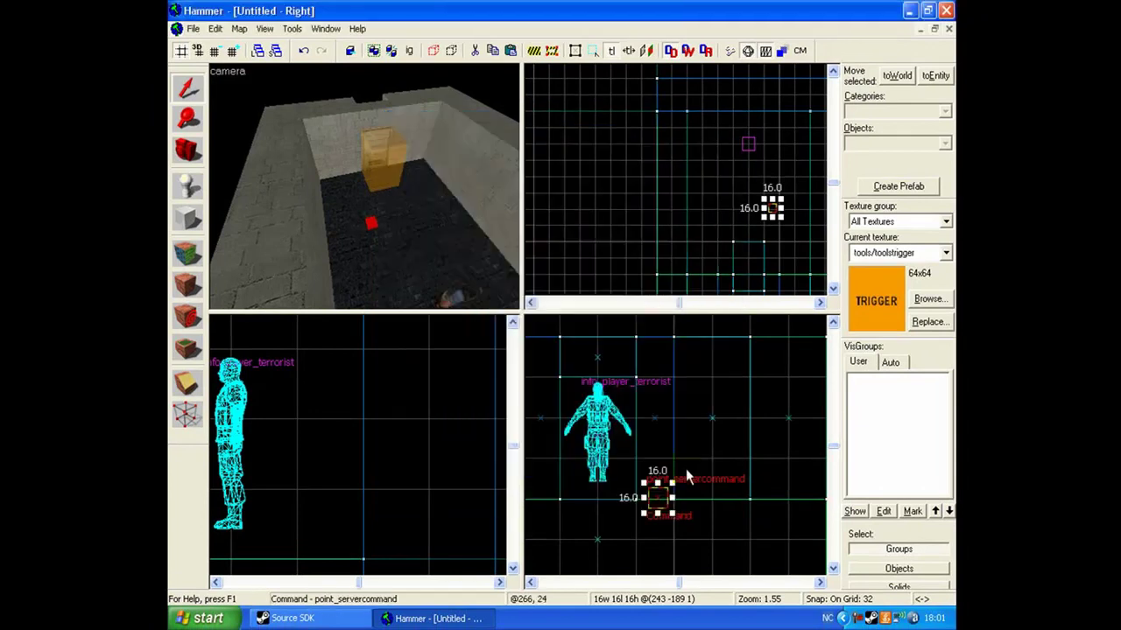
scroll(655, 503, "up", 8)
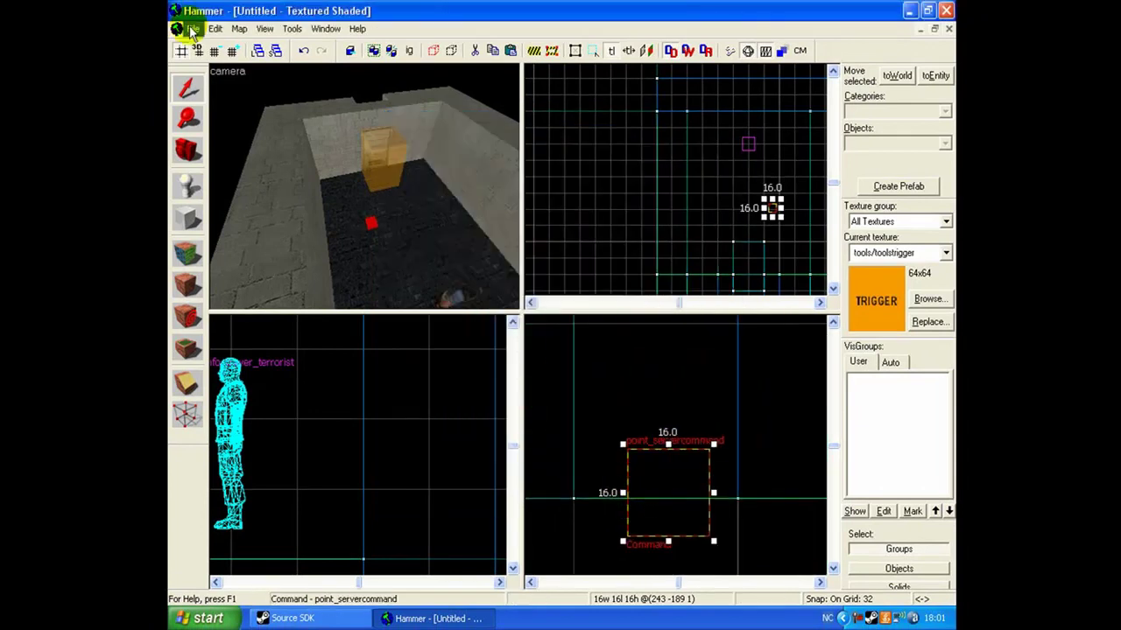
left_click(215, 50)
left_click(214, 49)
left_click(214, 50)
left_click(215, 50)
left_click_drag(645, 470, 642, 431)
Tie the yellow trigger brush to an entity with class trigger_once.
left_click_drag(318, 151, 379, 188)
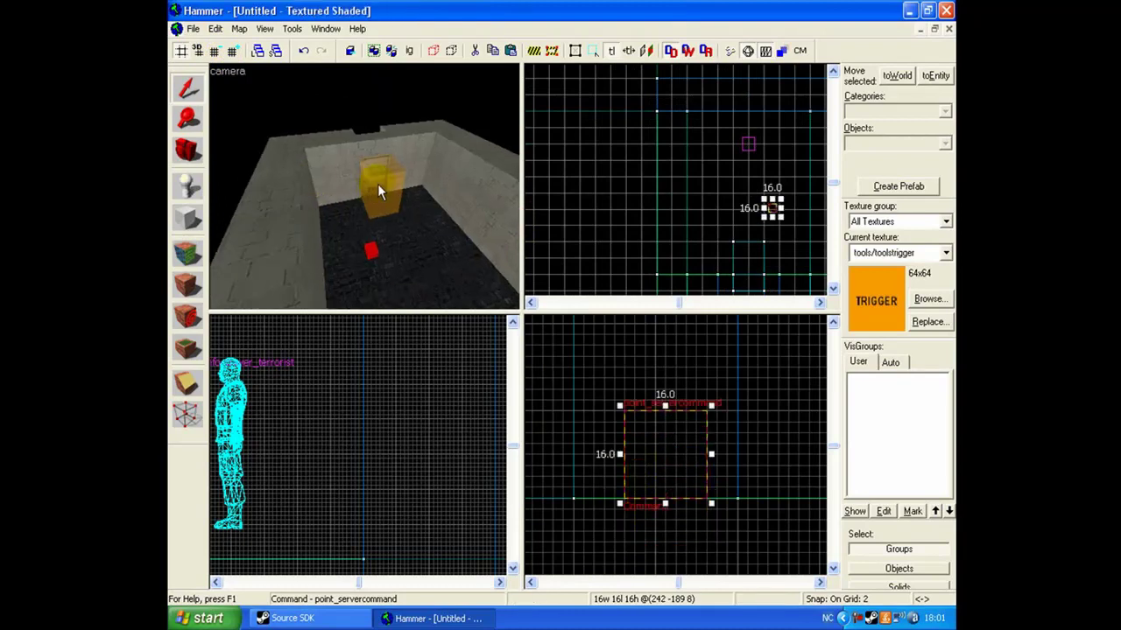
left_click(380, 181)
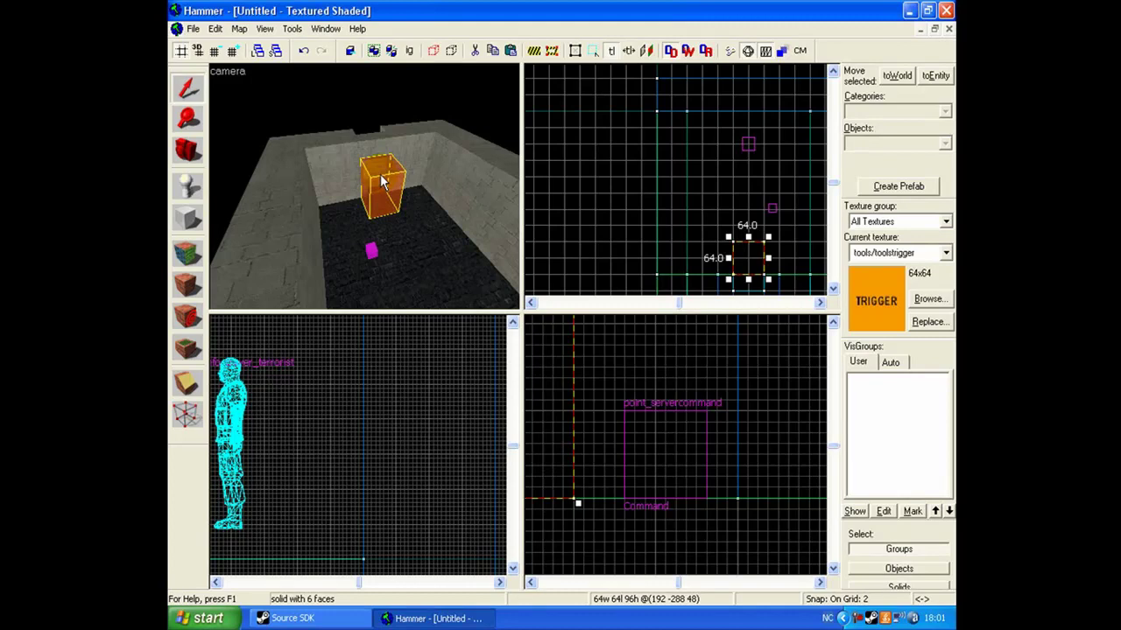
key("ctrl+t")
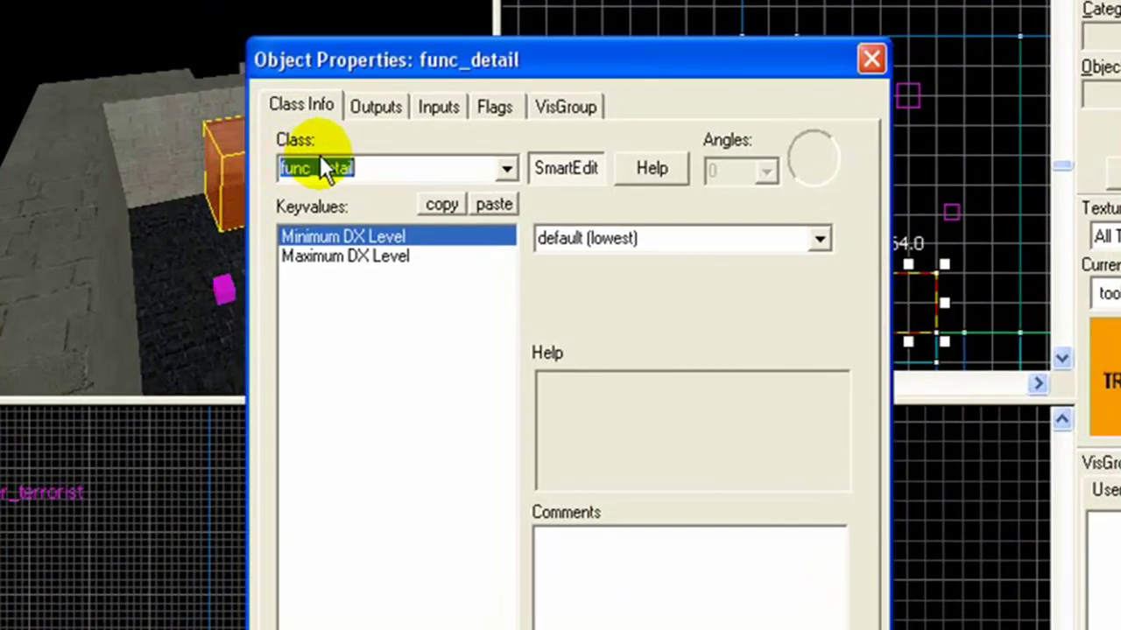
type("tr")
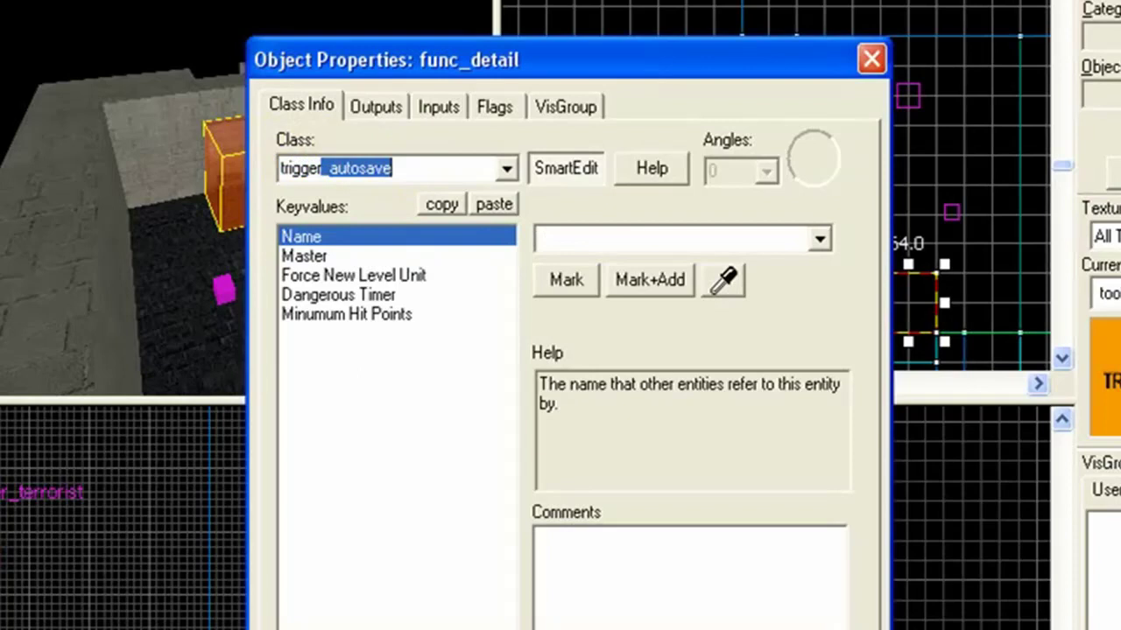
type("igger_once")
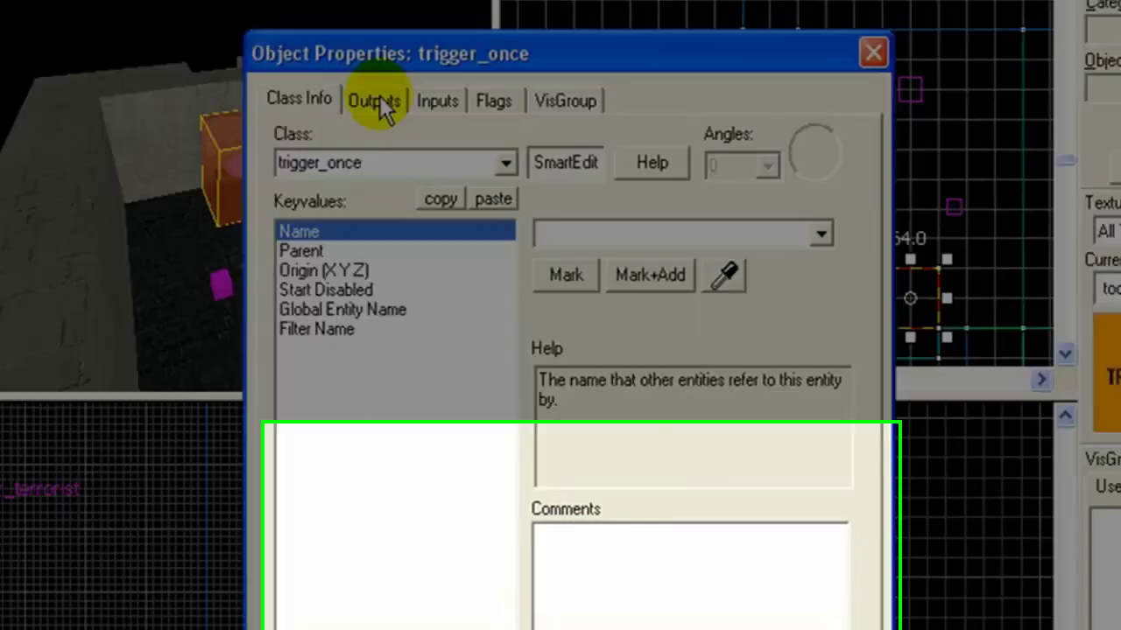
Add an OnStartTouch output on the trigger targeting Command with the Command input.
left_click(375, 105)
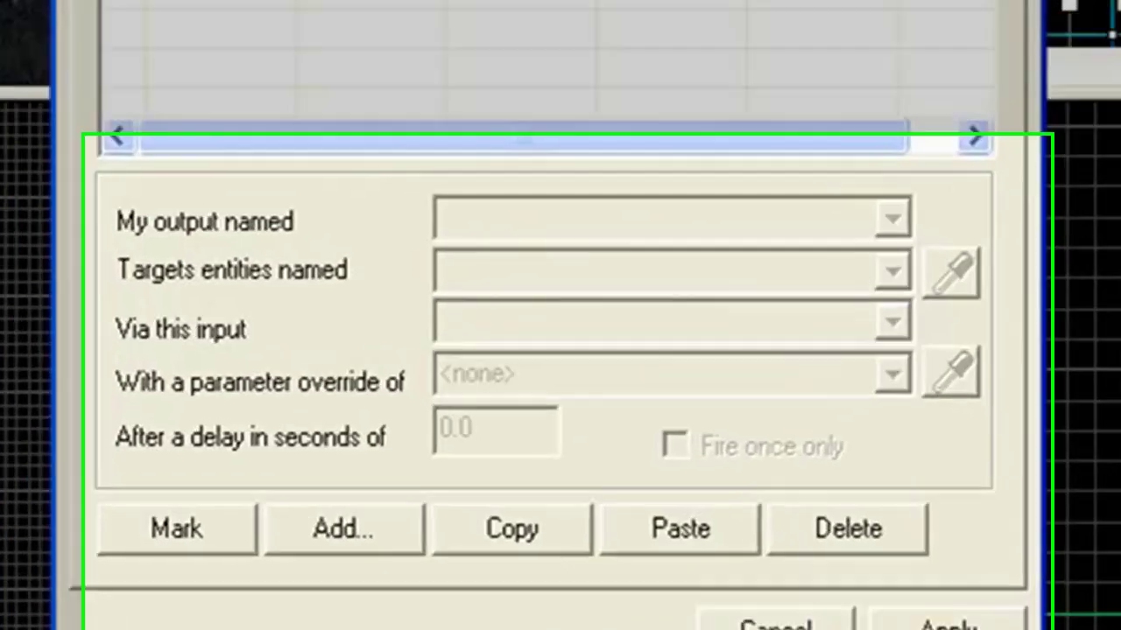
left_click(296, 466)
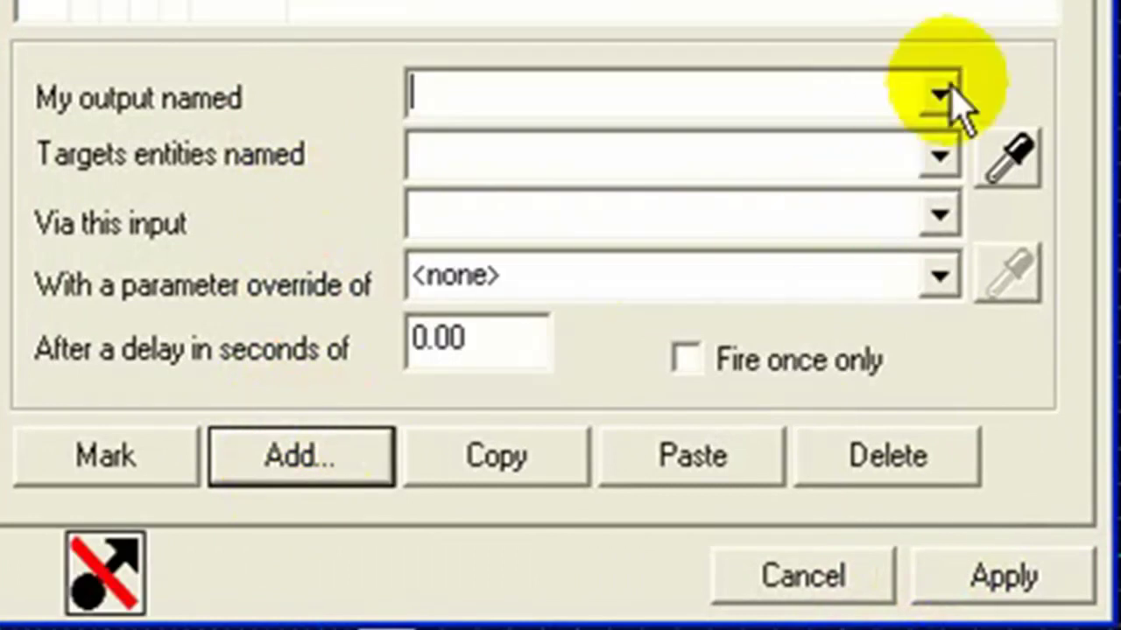
left_click(939, 94)
left_click(555, 143)
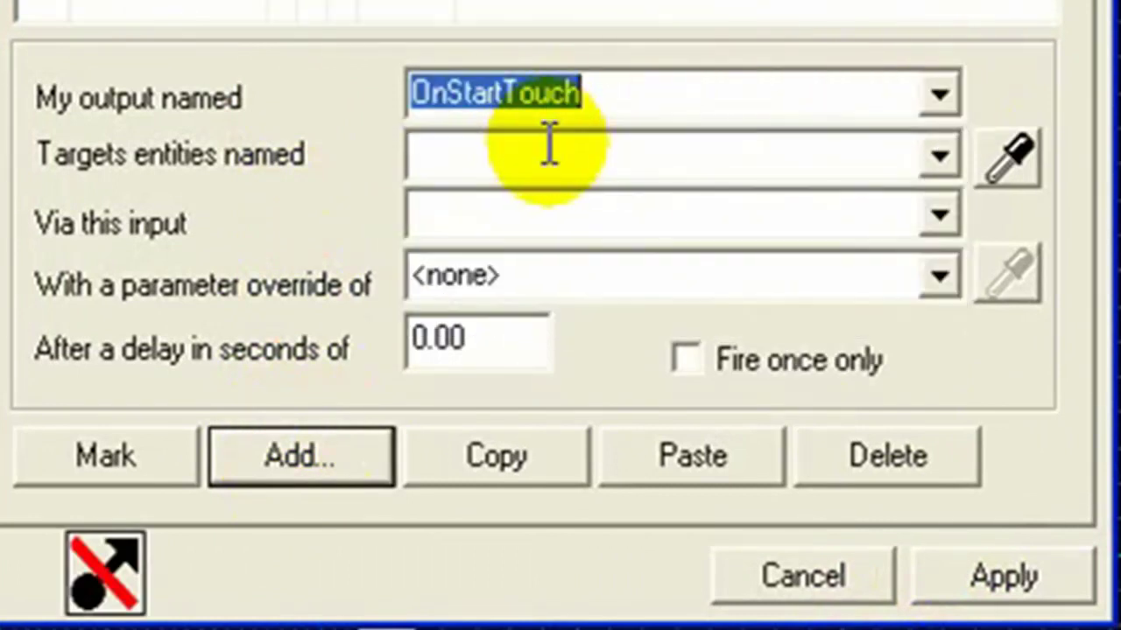
left_click(561, 156)
type("Command")
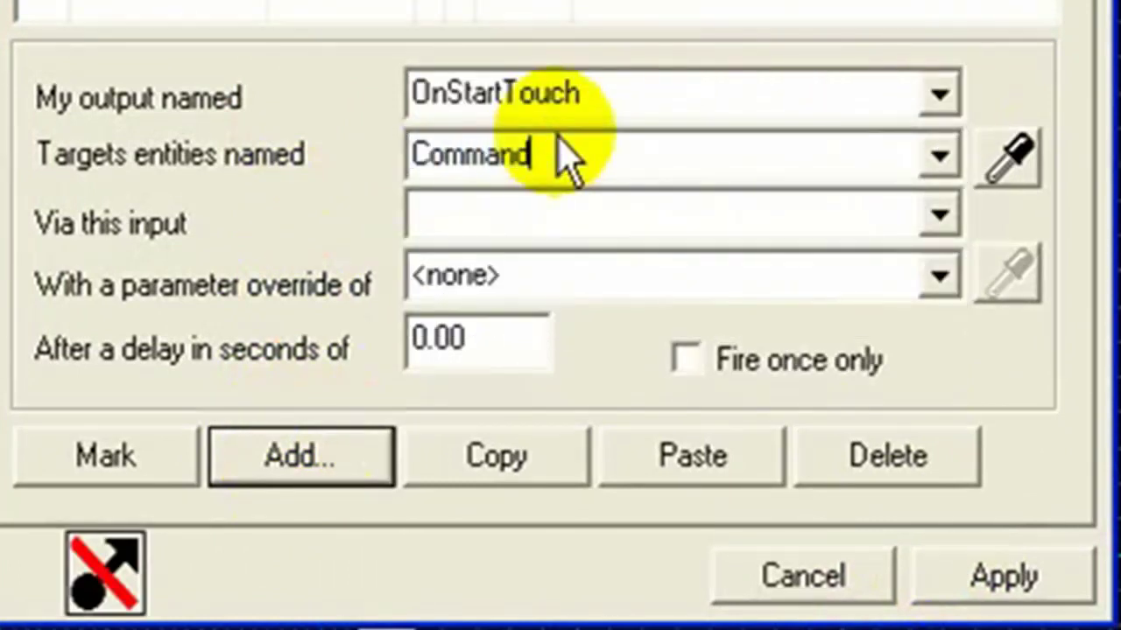
left_click(530, 224)
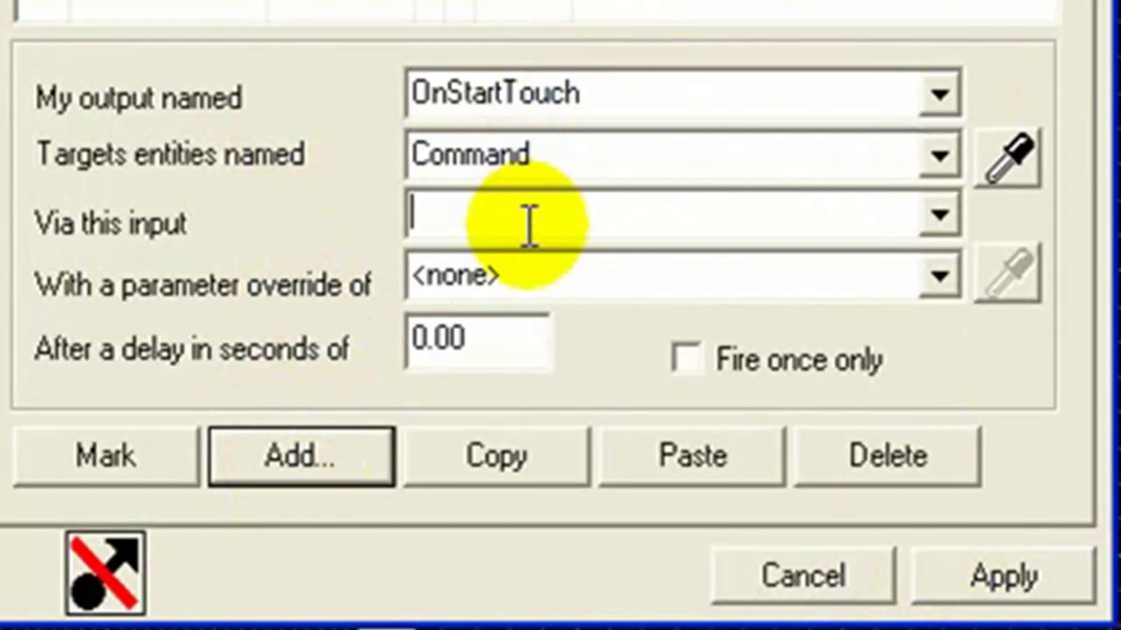
type("Command")
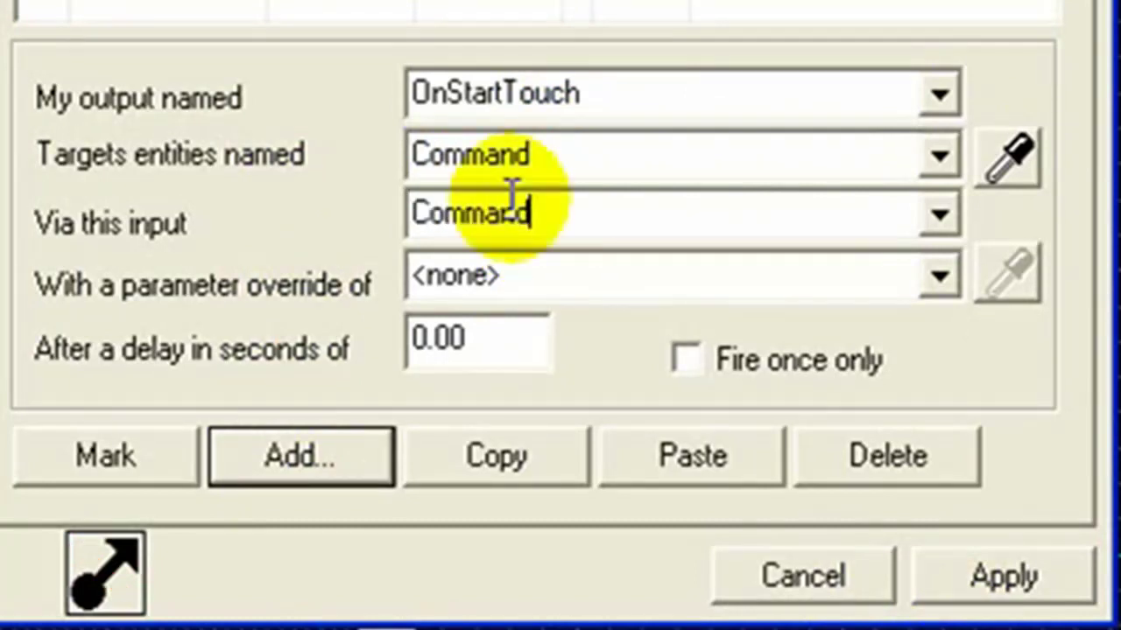
Set the parameter to a say message crediting the map's author, and apply the output.
left_click(571, 278)
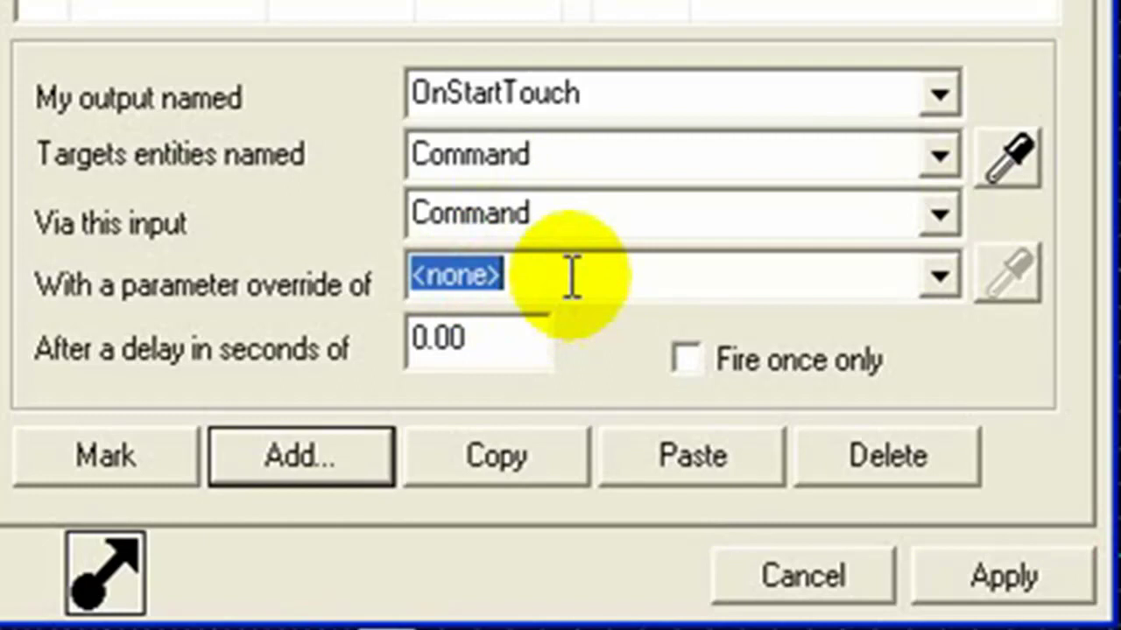
type("s")
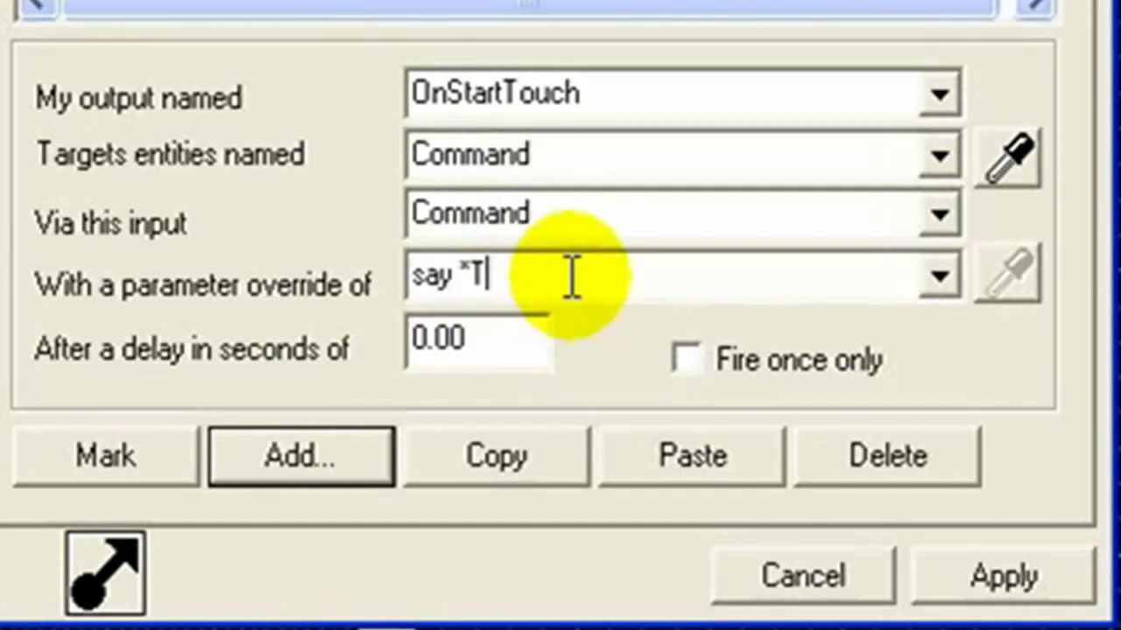
type("ay \"Tutoria")
key("BackSpace")
key("BackSpace")
key("BackSpace")
key("BackSpace")
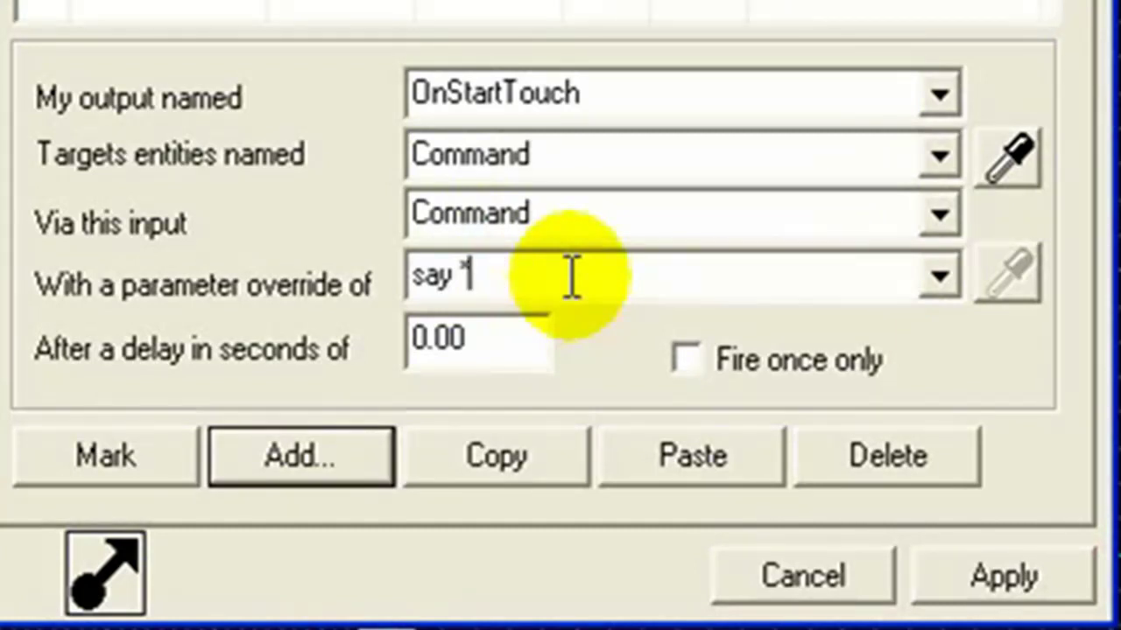
type("Map by Sand")
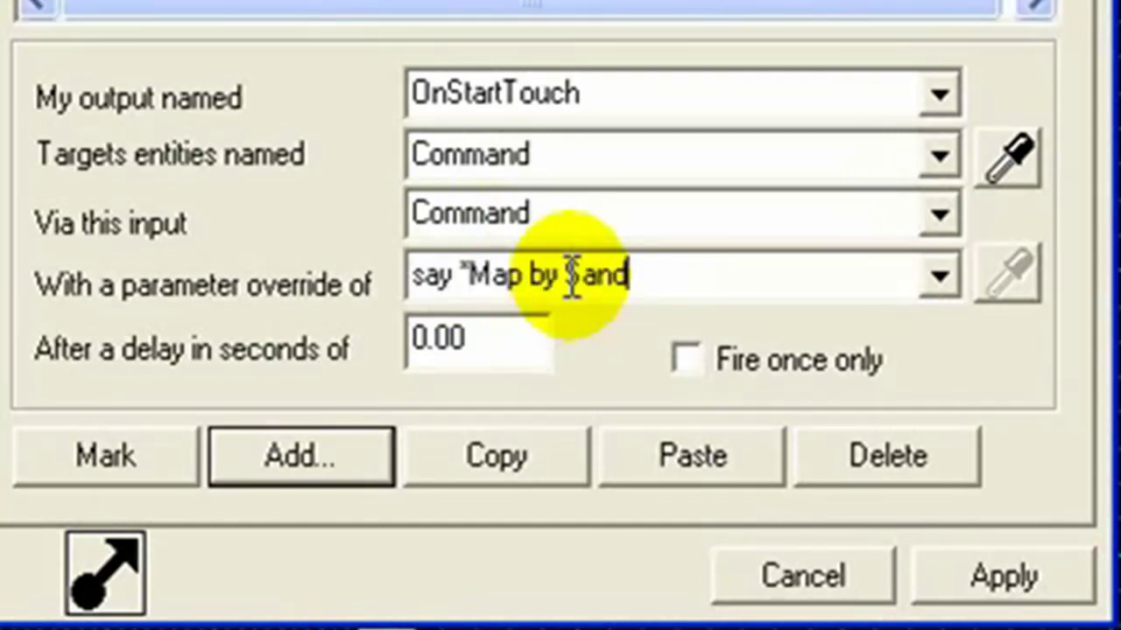
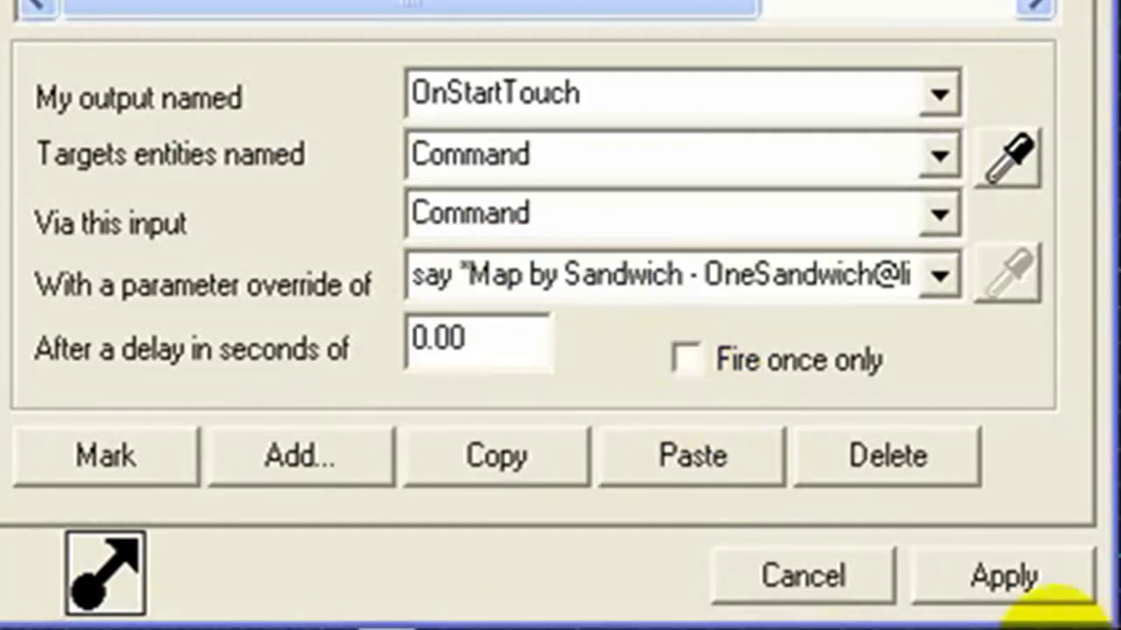
left_click(1002, 573)
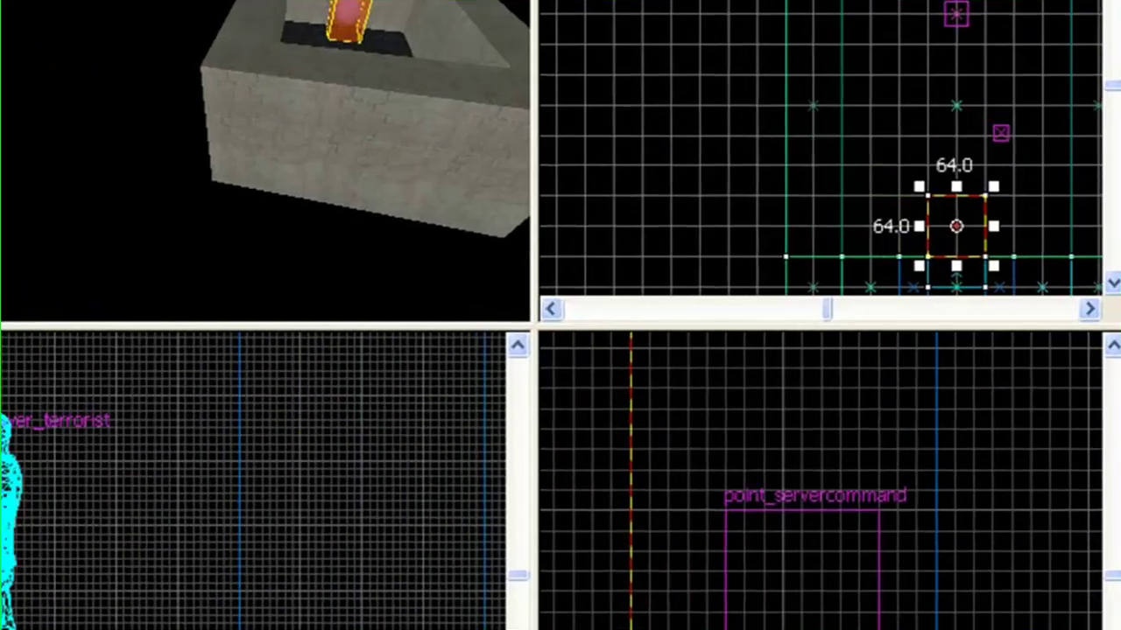
Make tools/toolsskybox the current texture.
left_click(1090, 300)
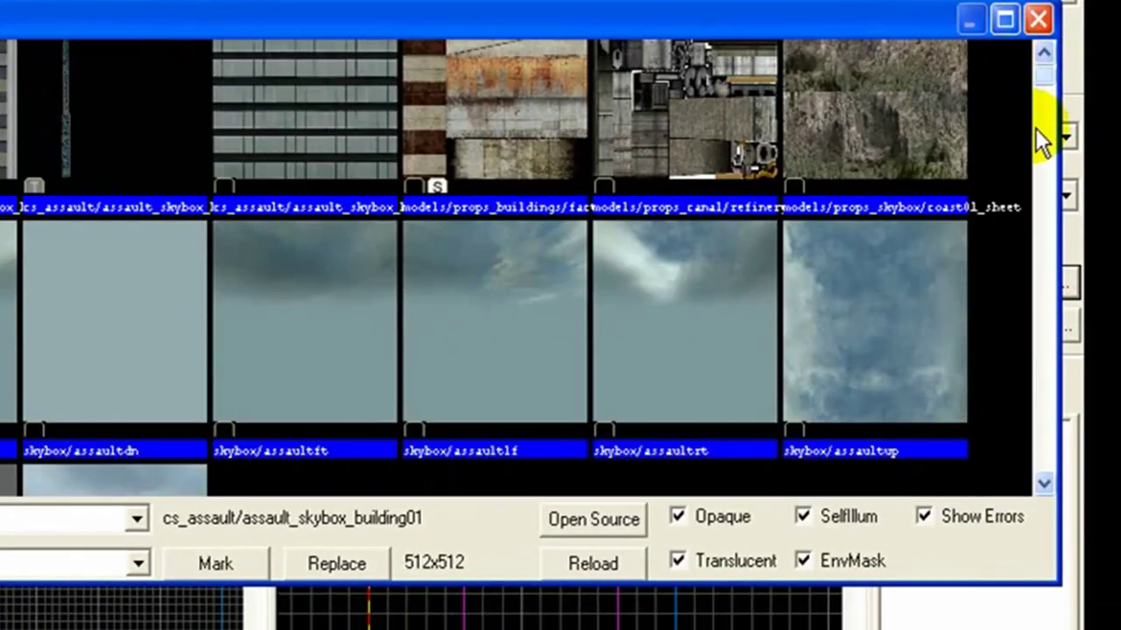
scroll(1031, 340, "down", 5)
scroll(1031, 340, "down", 5)
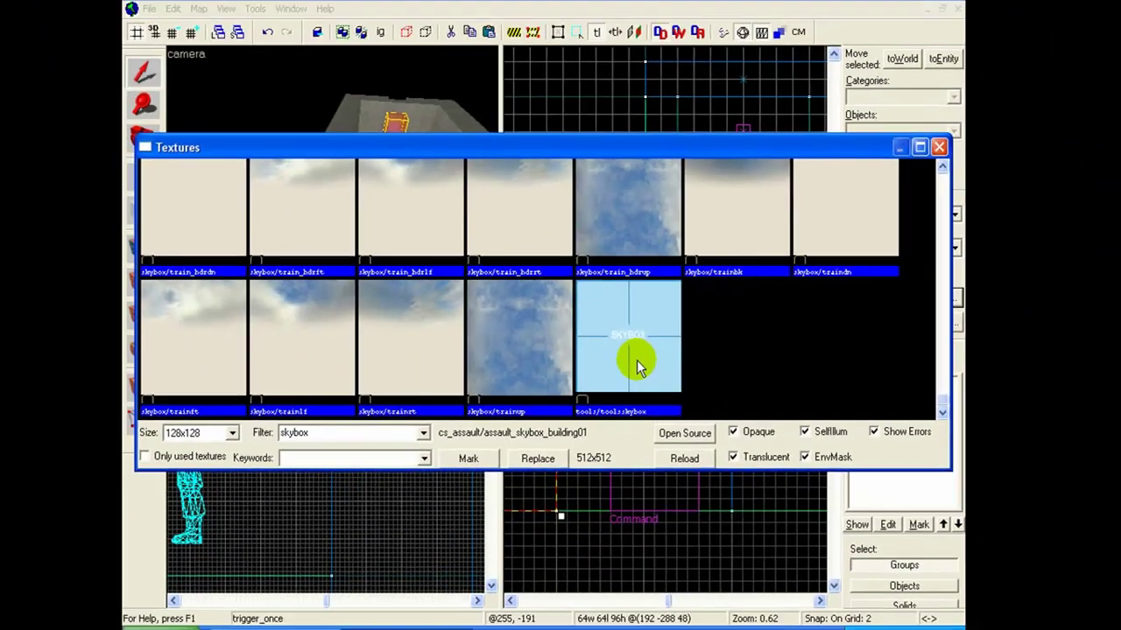
double_click(512, 363)
Draw a skybox block enclosing the entire room, taller and deeper than it.
left_click(187, 218)
scroll(718, 175, "down", 2)
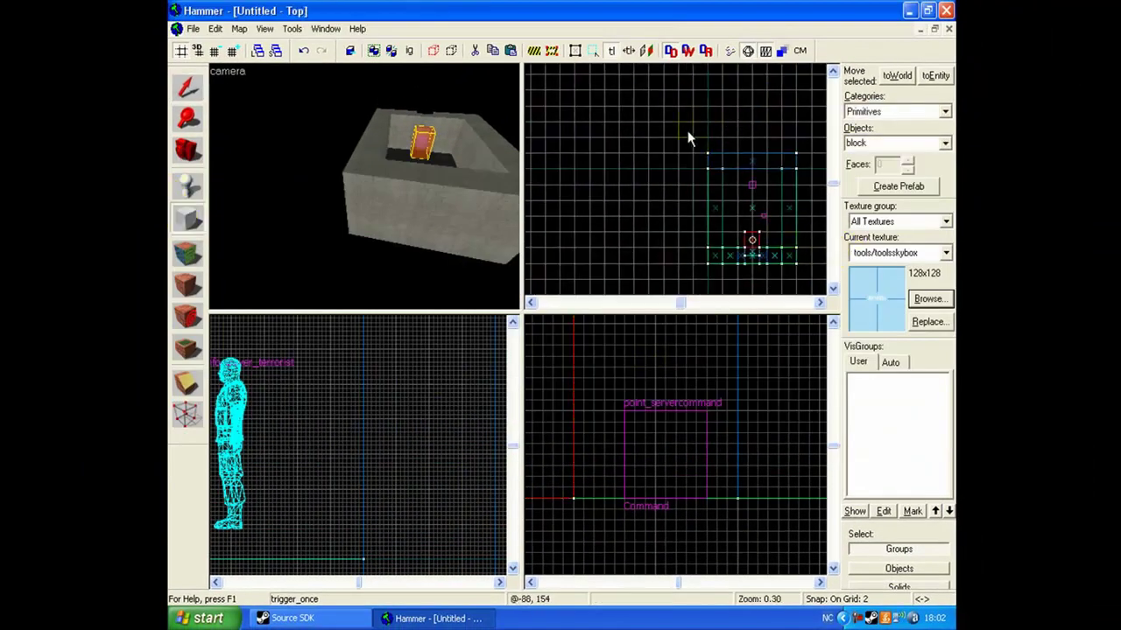
left_click_drag(687, 130, 816, 285)
scroll(637, 506, "down", 2)
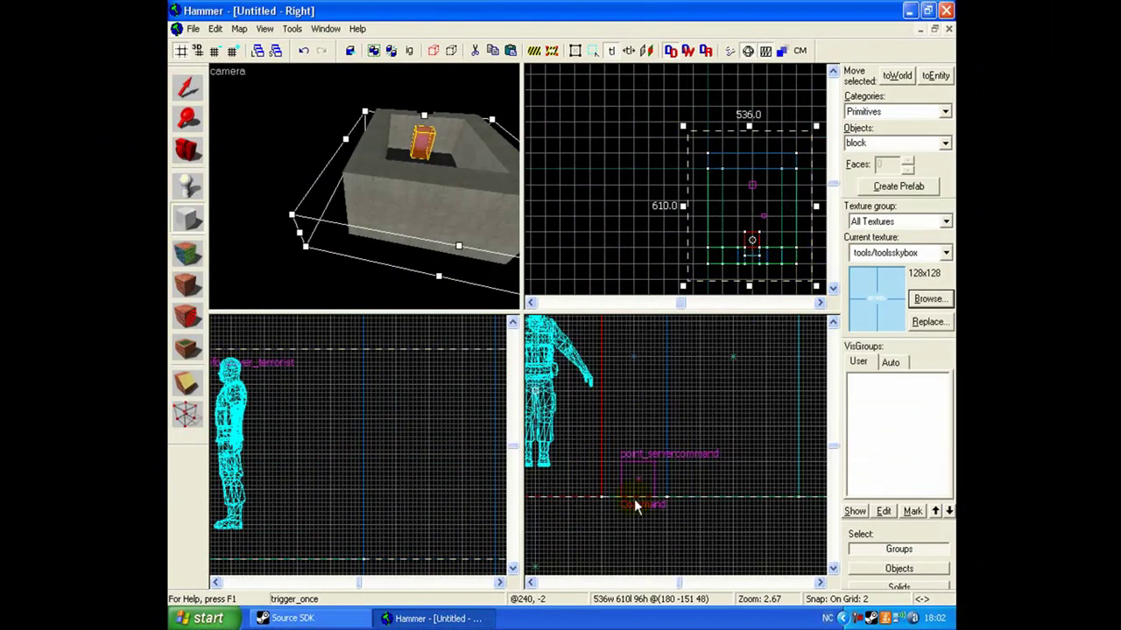
scroll(636, 506, "down", 3)
left_click_drag(625, 506, 688, 524)
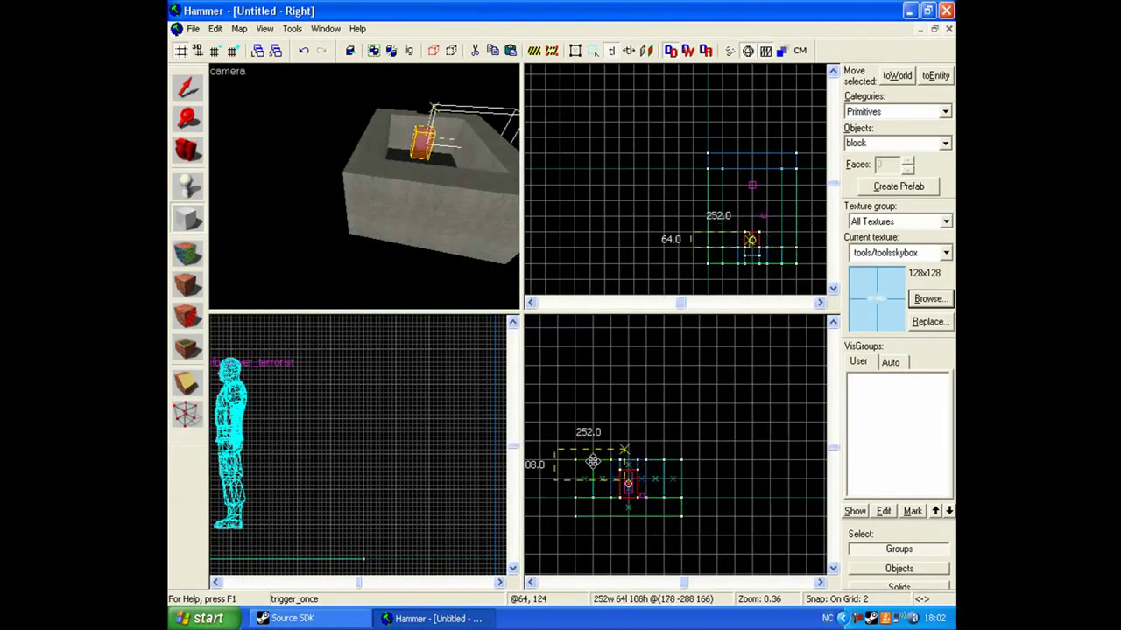
left_click_drag(555, 452, 699, 529)
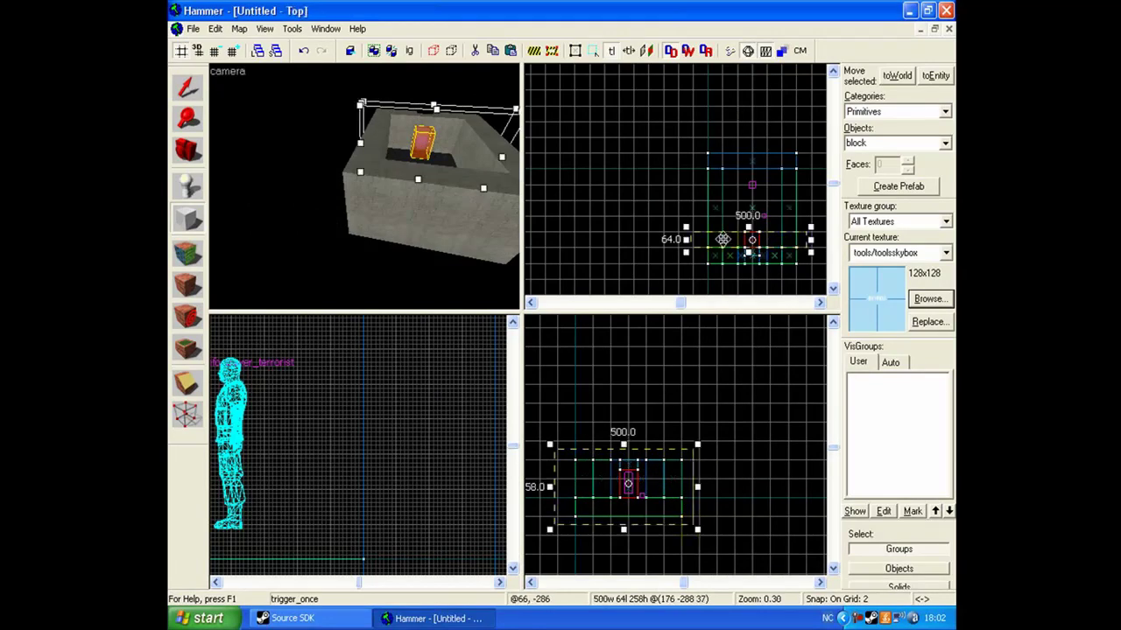
left_click_drag(748, 253, 748, 280)
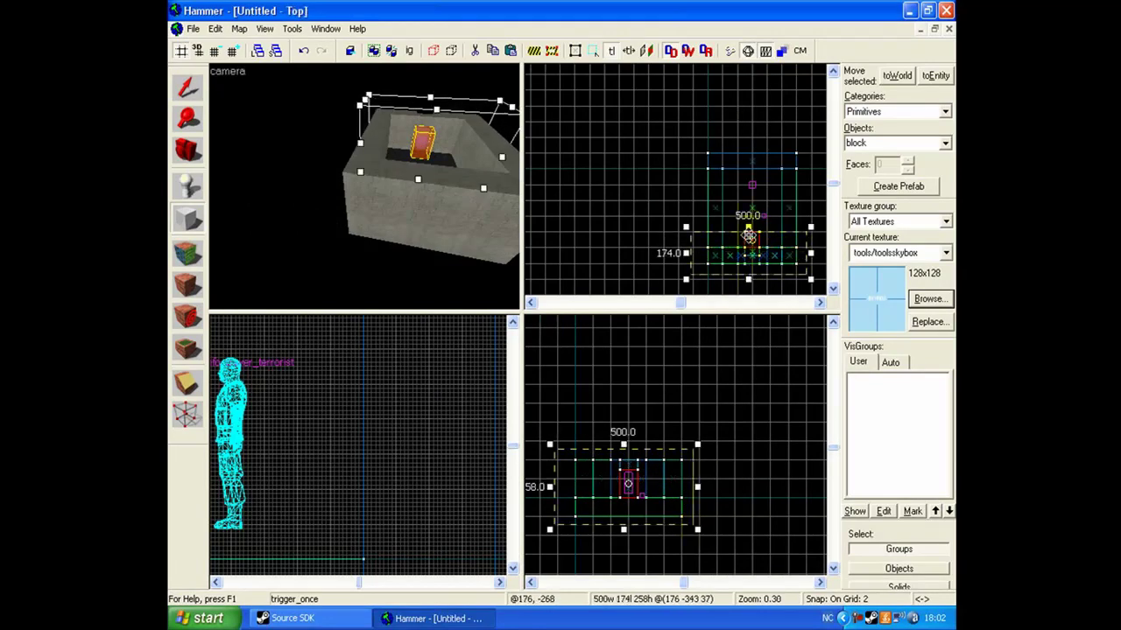
left_click_drag(748, 228, 747, 136)
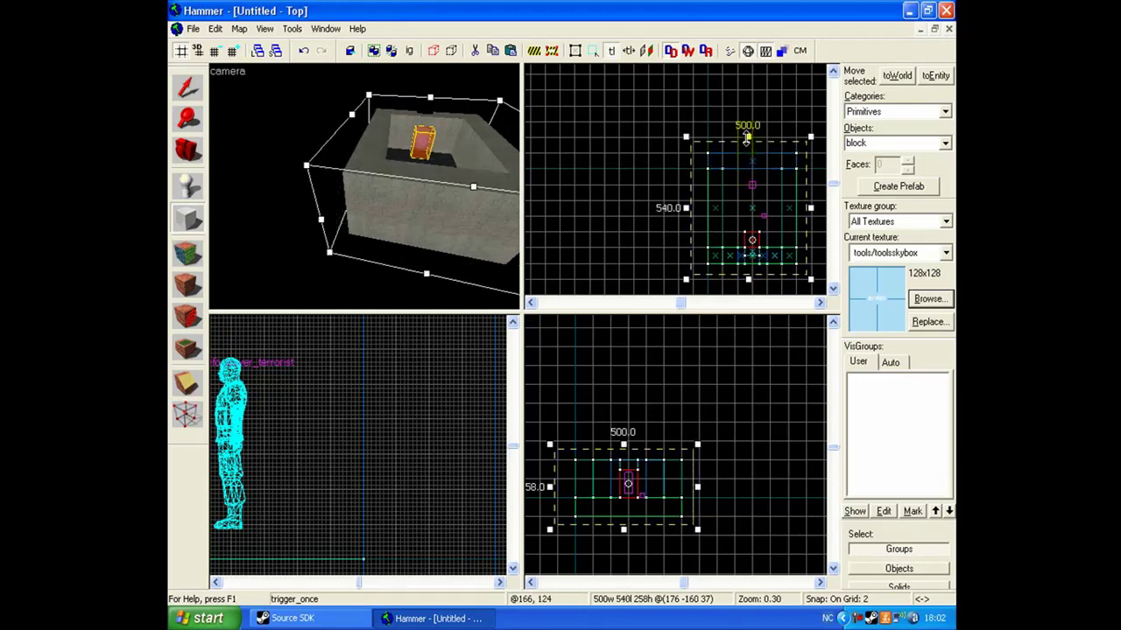
key("Return")
Hollow the skybox block into walls 16 units thick.
key("ctrl+h")
type("16")
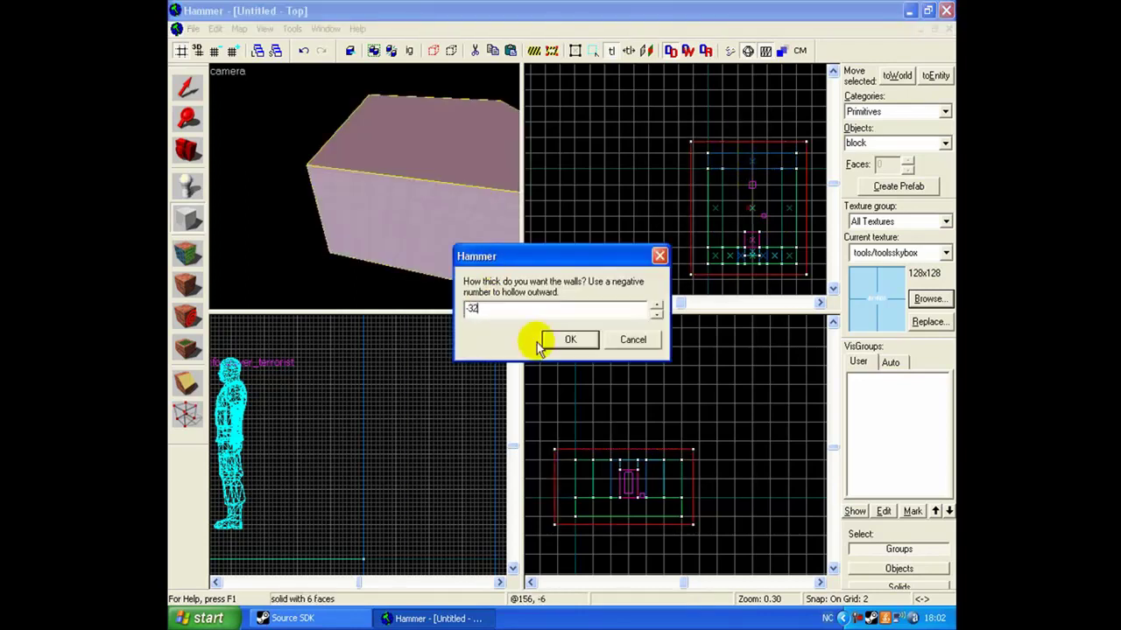
left_click(570, 339)
left_click(363, 183)
left_click_drag(364, 186, 364, 186)
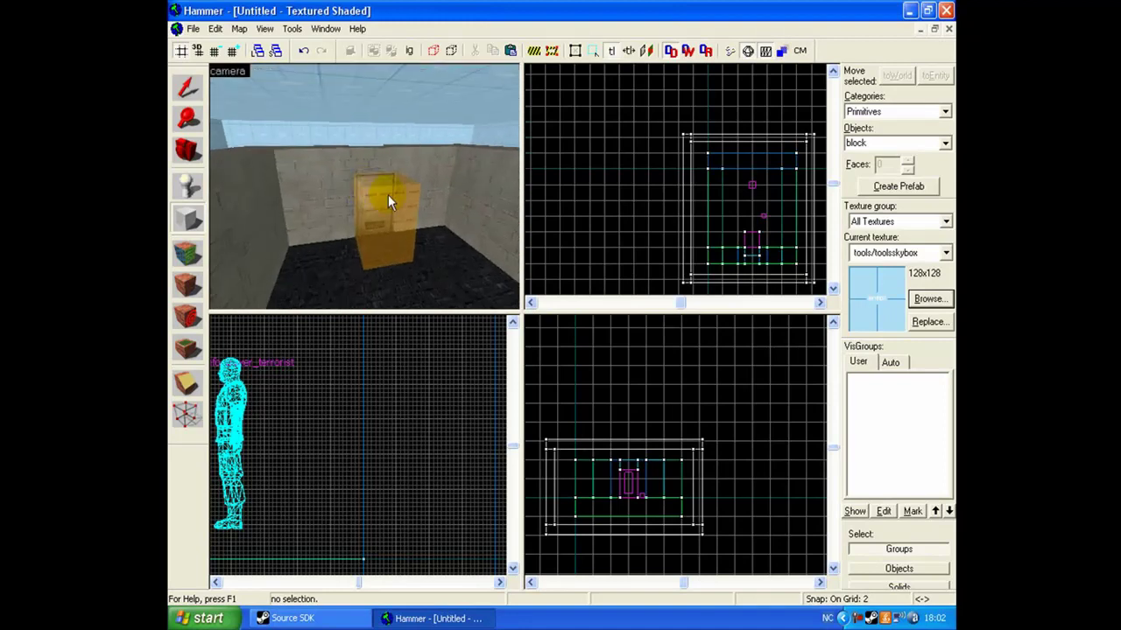
left_click_drag(387, 195, 364, 186)
Save the map as ServerCommandTutorial.vmf and bring up the Run Map options.
key("z")
key("ctrl+s")
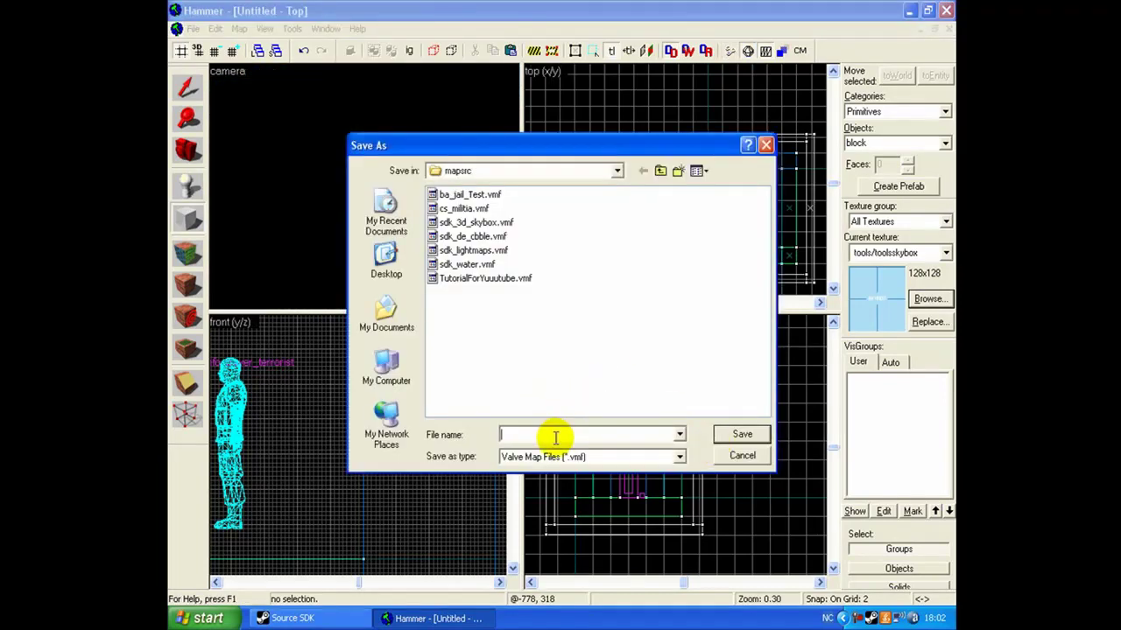
type("ServerCommand")
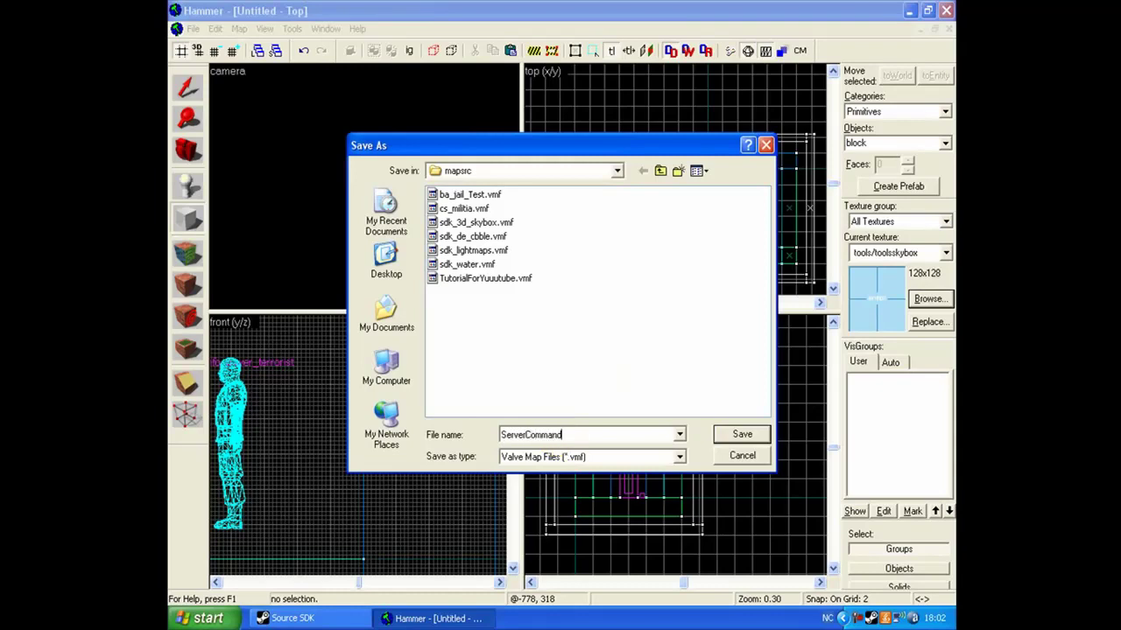
type("Tutorial")
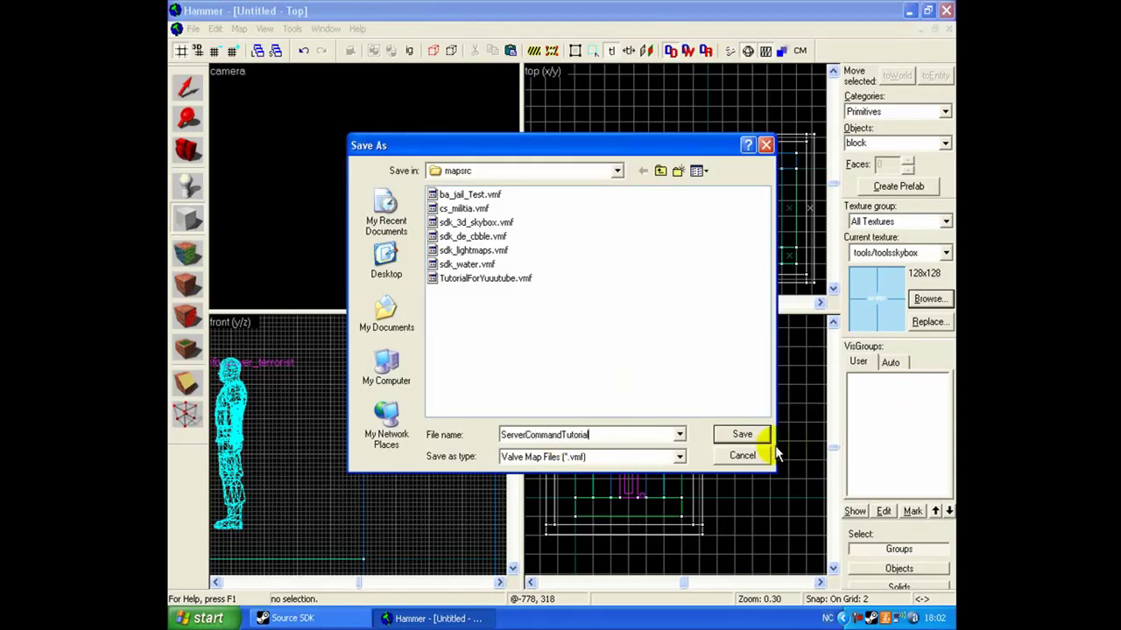
left_click(760, 433)
key("F9")
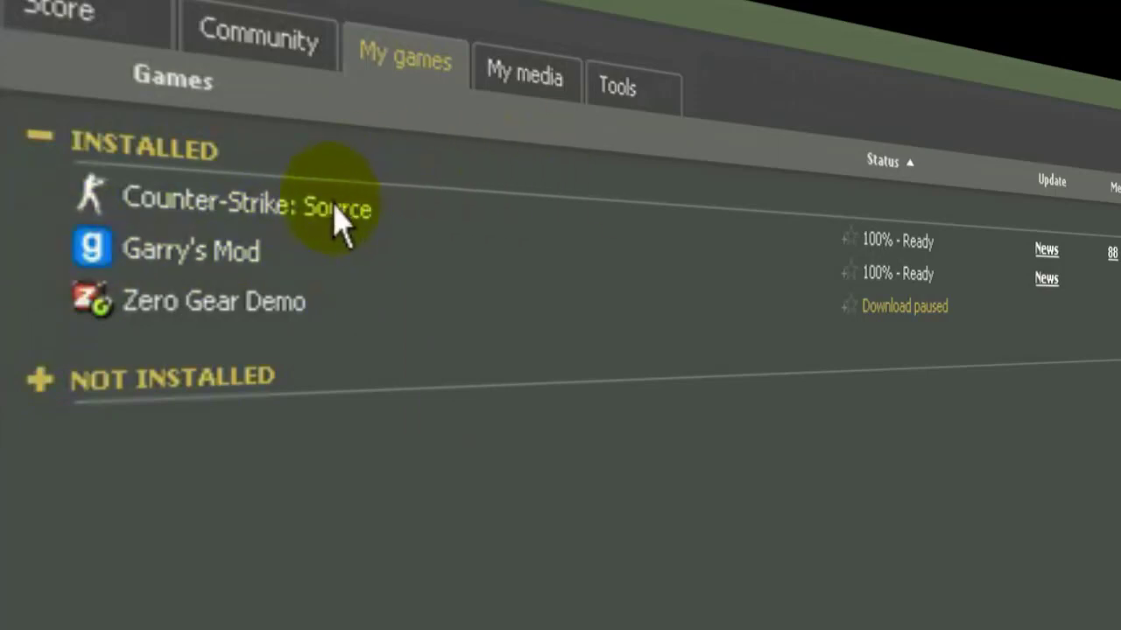
Launch Counter-Strike: Source from Steam's My games library.
double_click(335, 208)
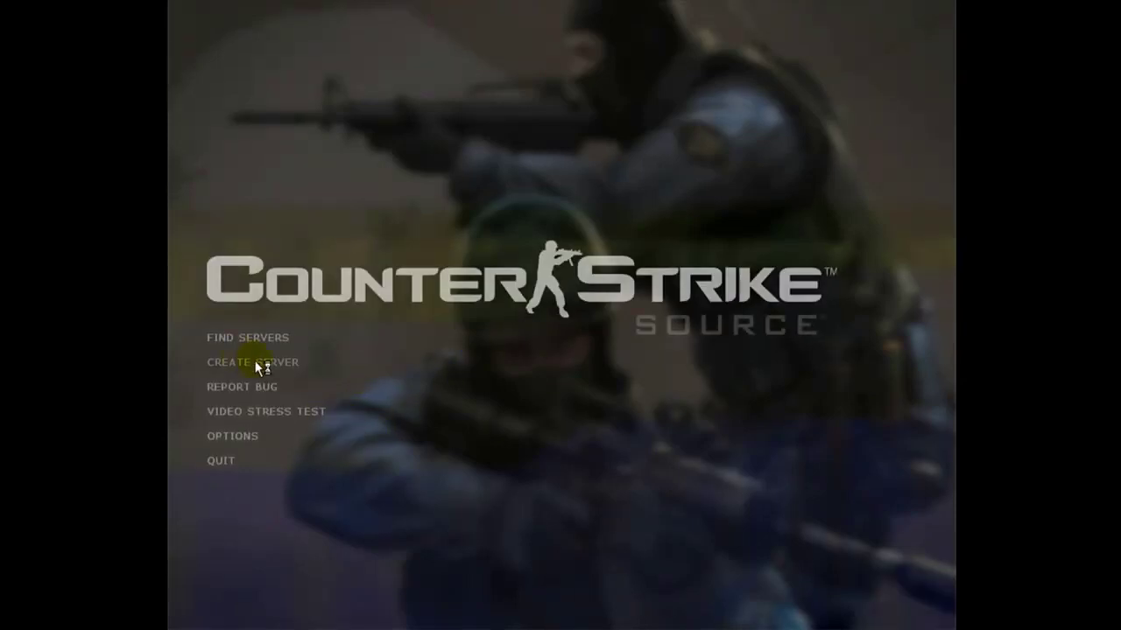
Create and start a local server on the ServerCommandTutorial map.
left_click(224, 357)
left_click(511, 194)
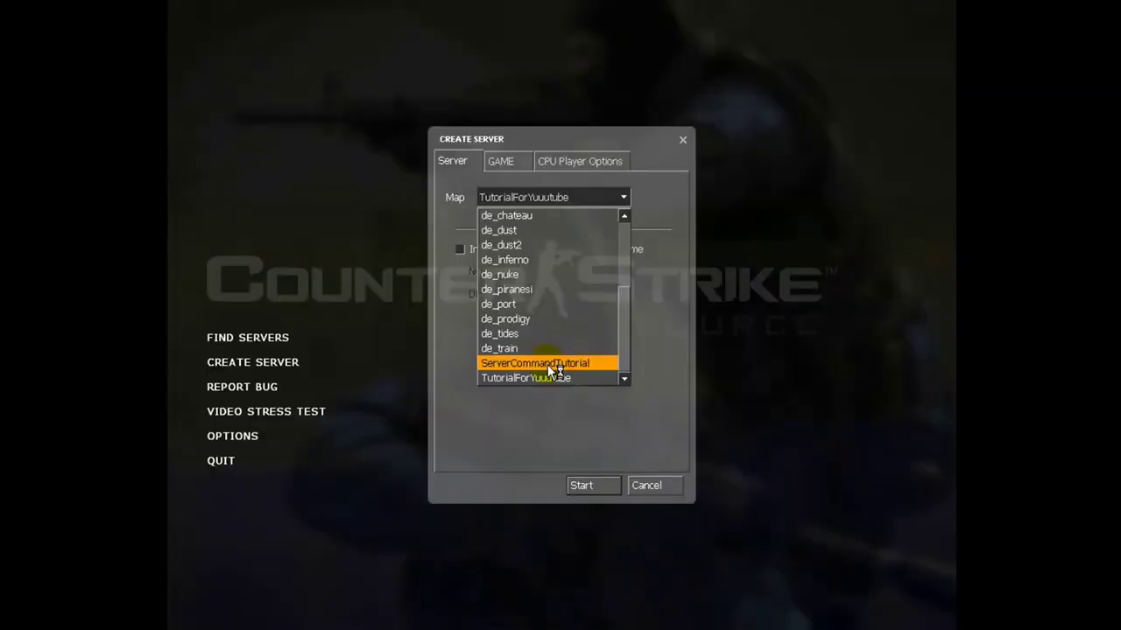
left_click(547, 364)
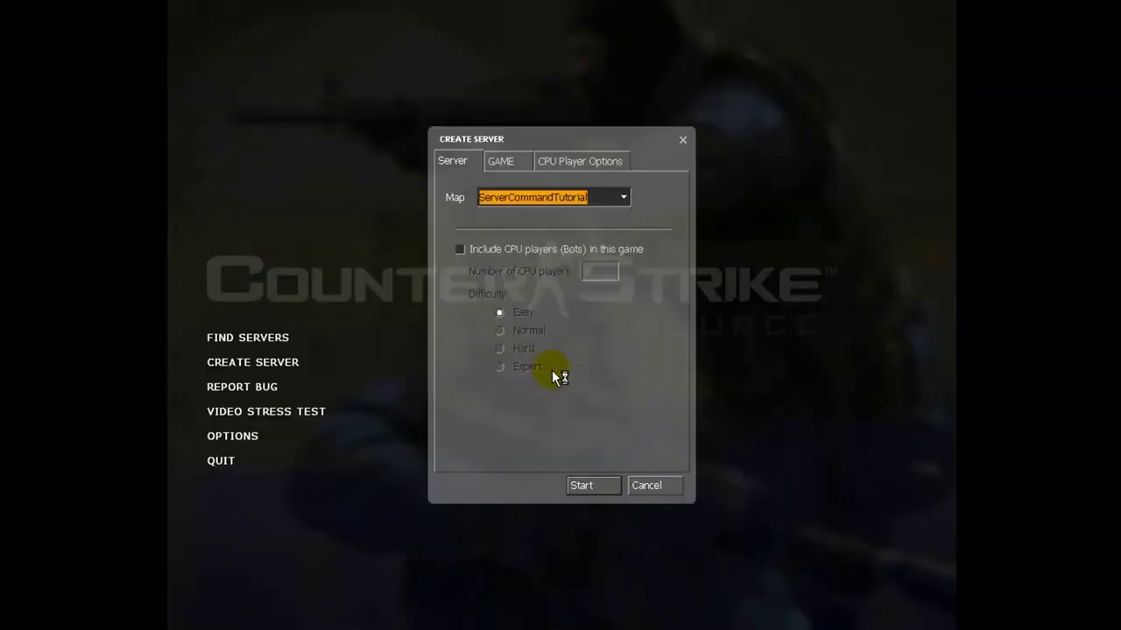
left_click(593, 481)
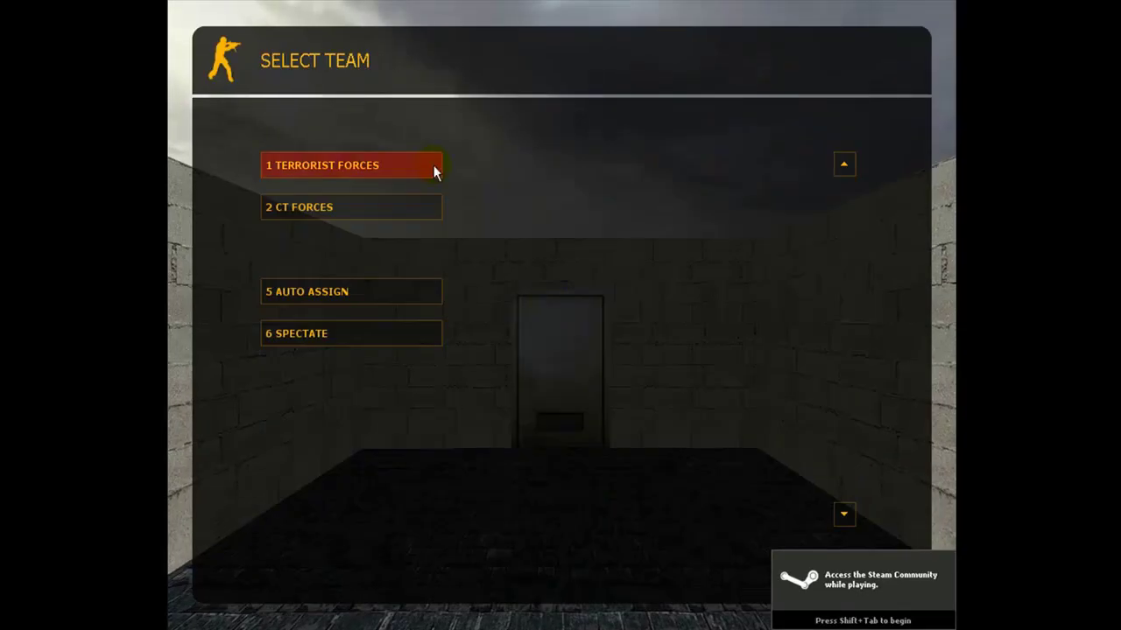
Join the Terrorist team with a class and walk into the trigger to show the map-credit chat message.
left_click(433, 165)
left_click(386, 292)
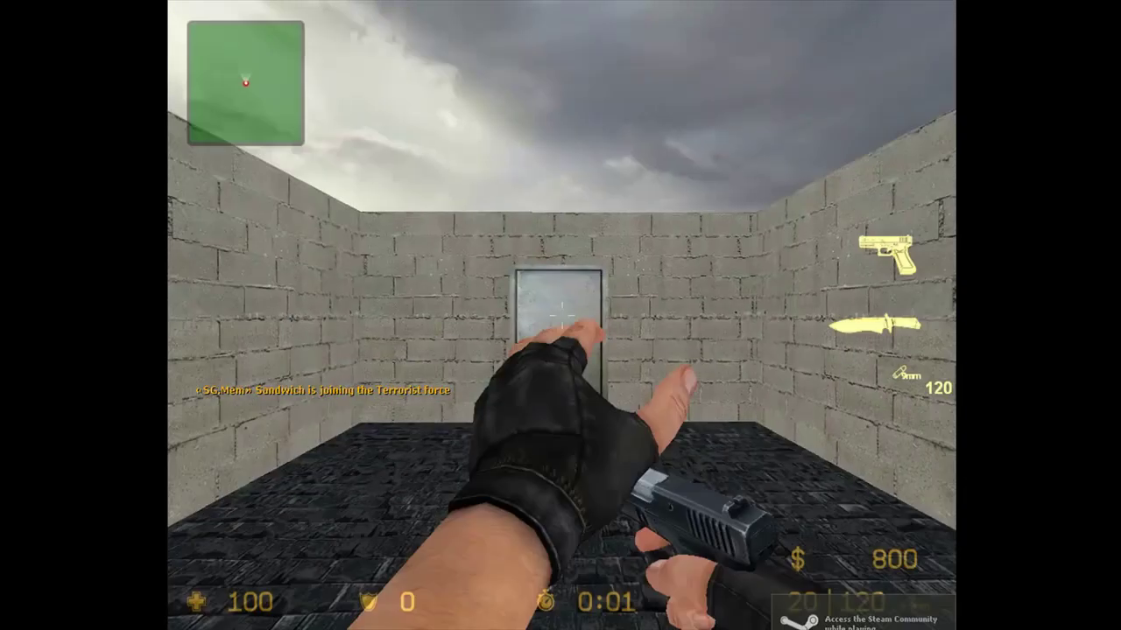
key("3")
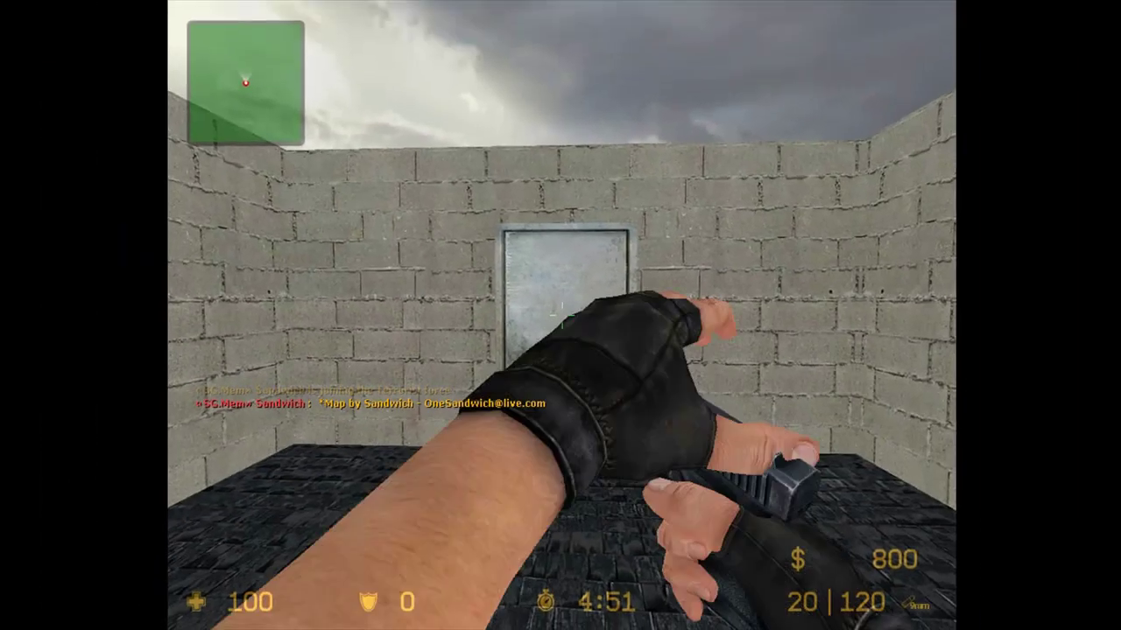
key("Escape")
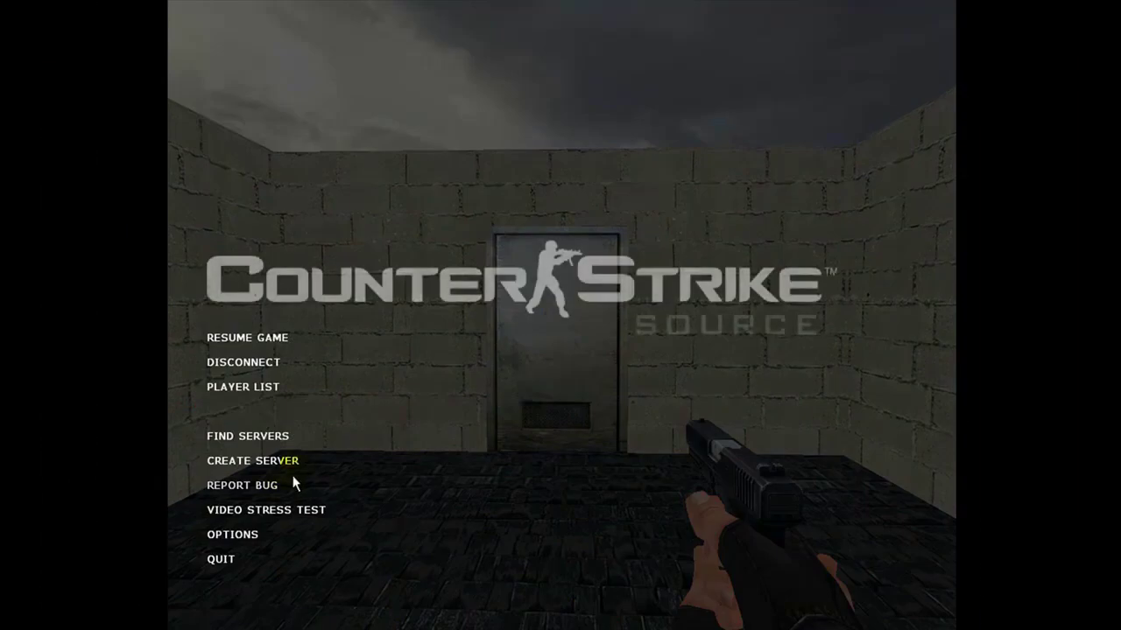